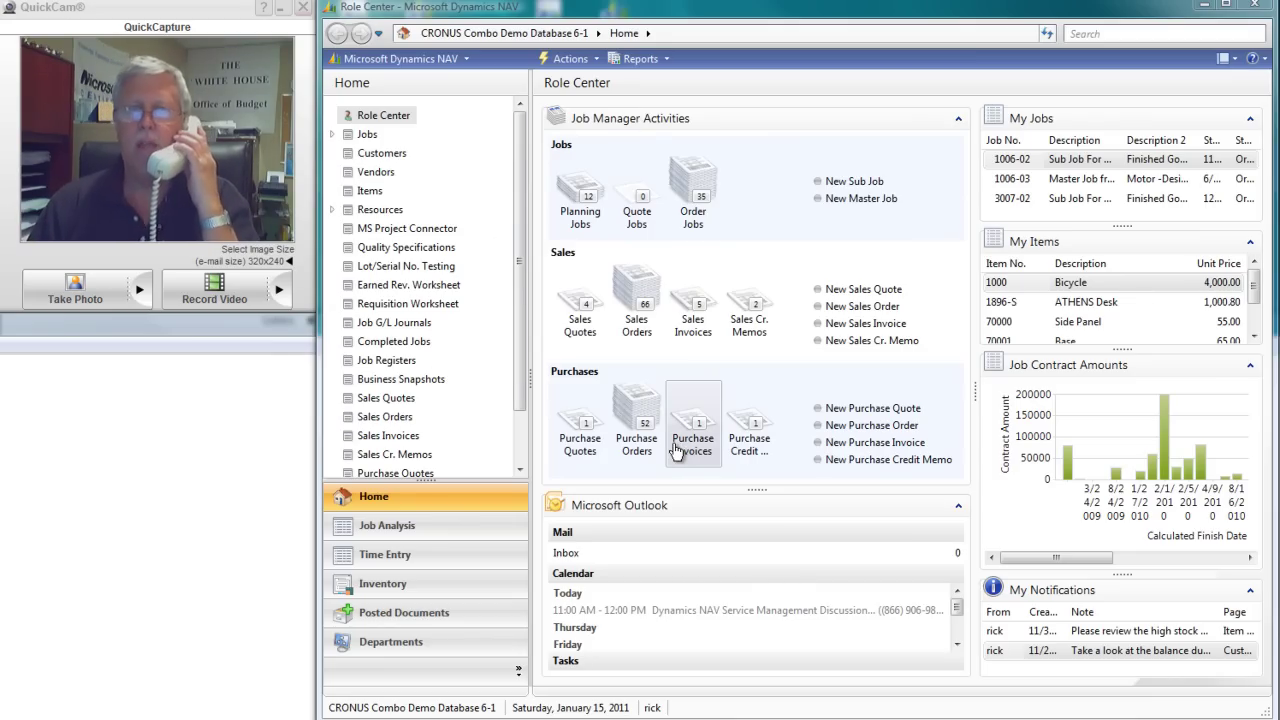
Open job 5014-01 Federal Budget from the Order Jobs list into its Job Card
click(690, 192)
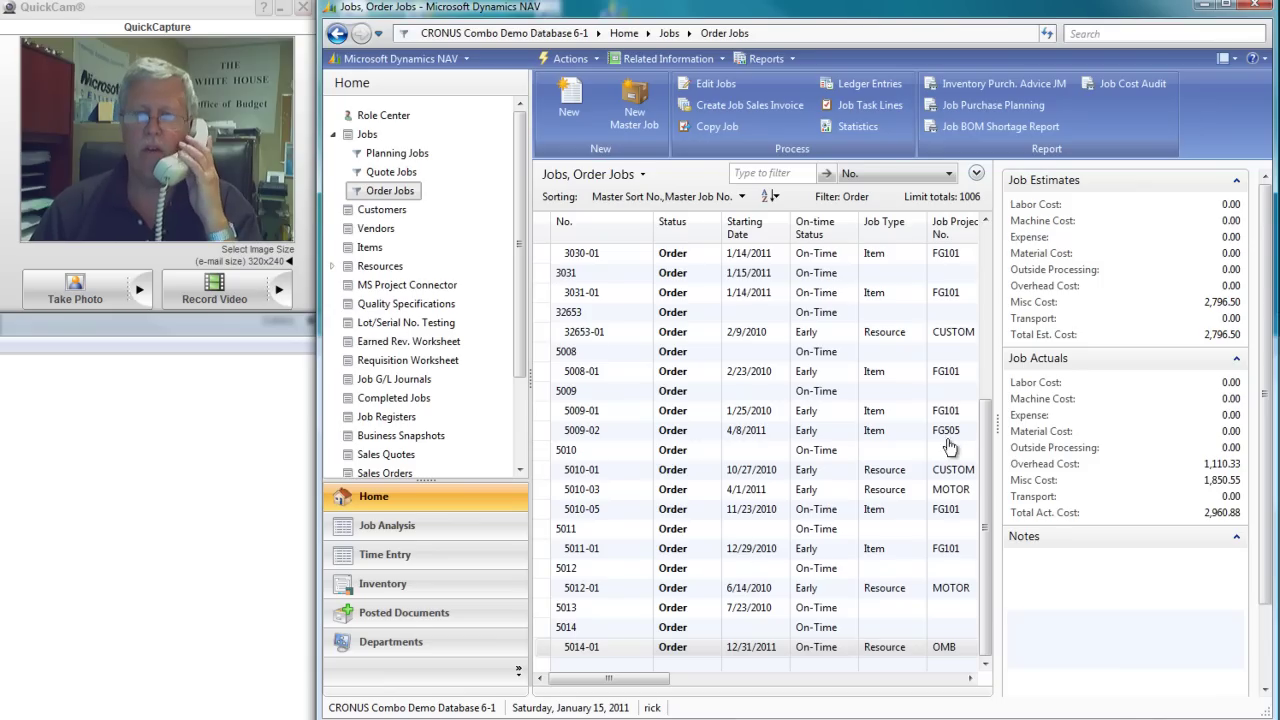
click(573, 648)
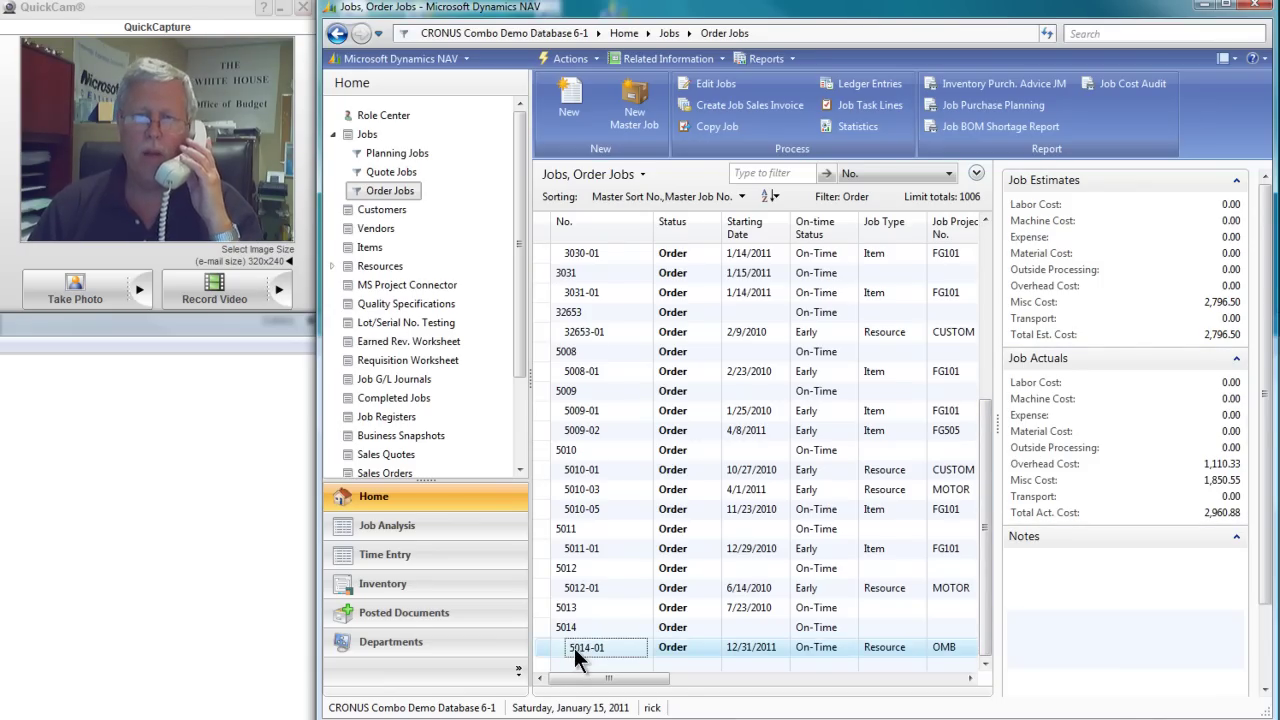
double_click(575, 647)
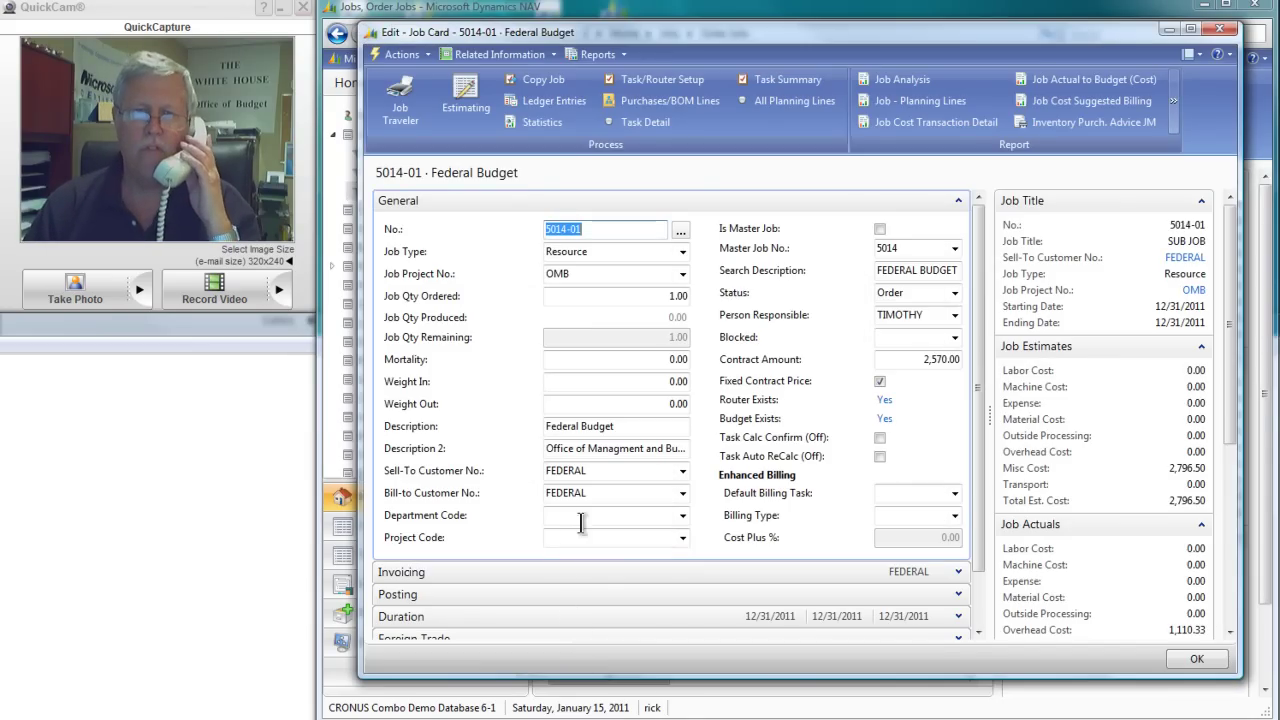
click(636, 427)
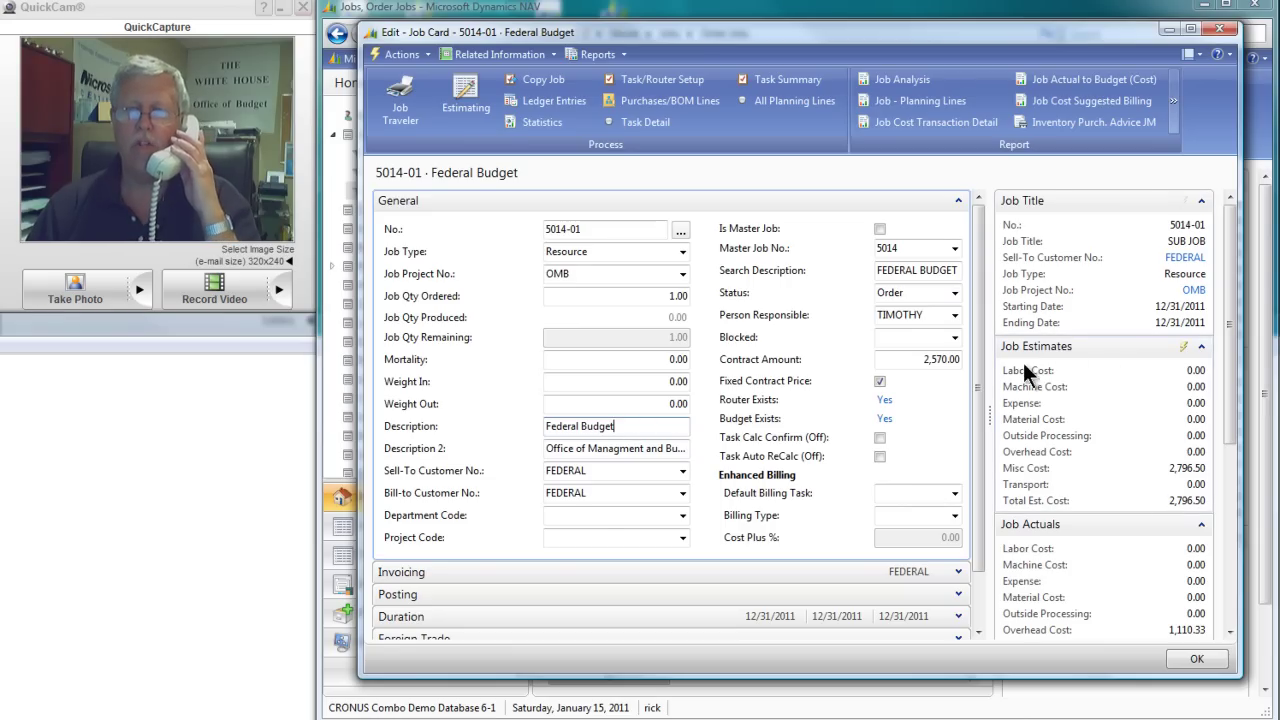
scroll(1221, 322, down, 3)
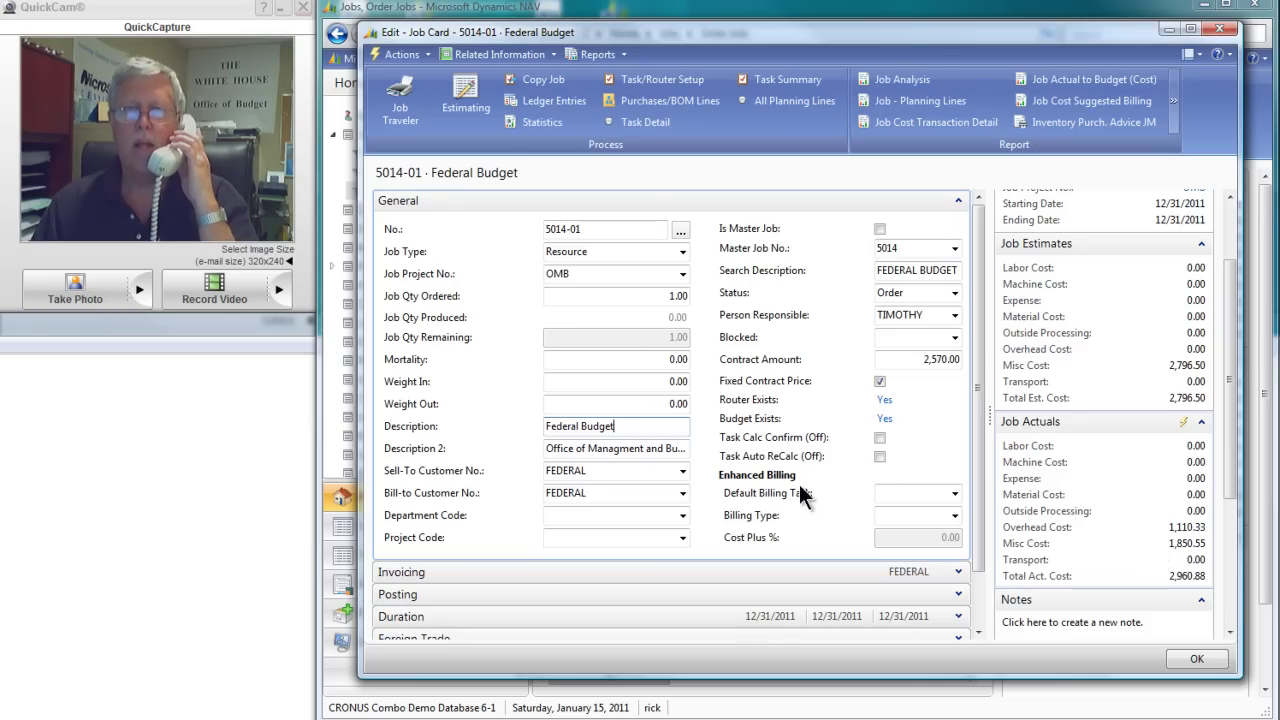
Open Task Detail and browse the Homeland Security, Education and Energy department tasks
click(632, 124)
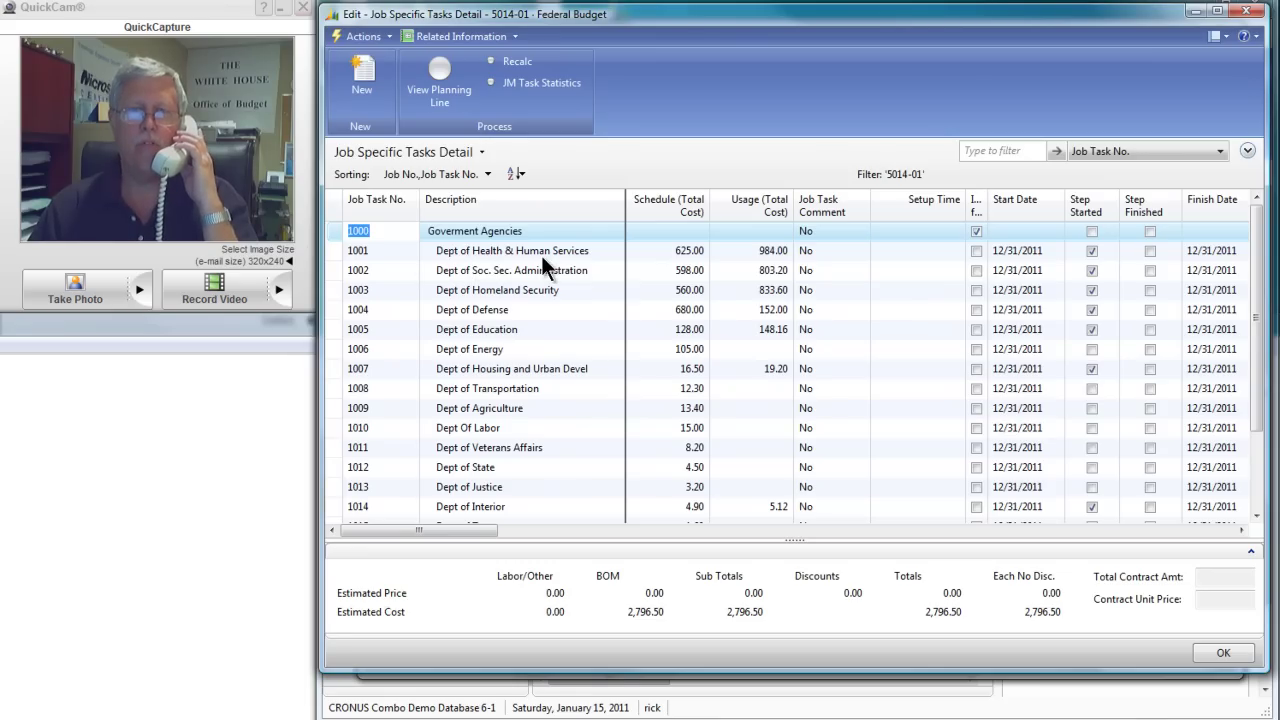
click(465, 290)
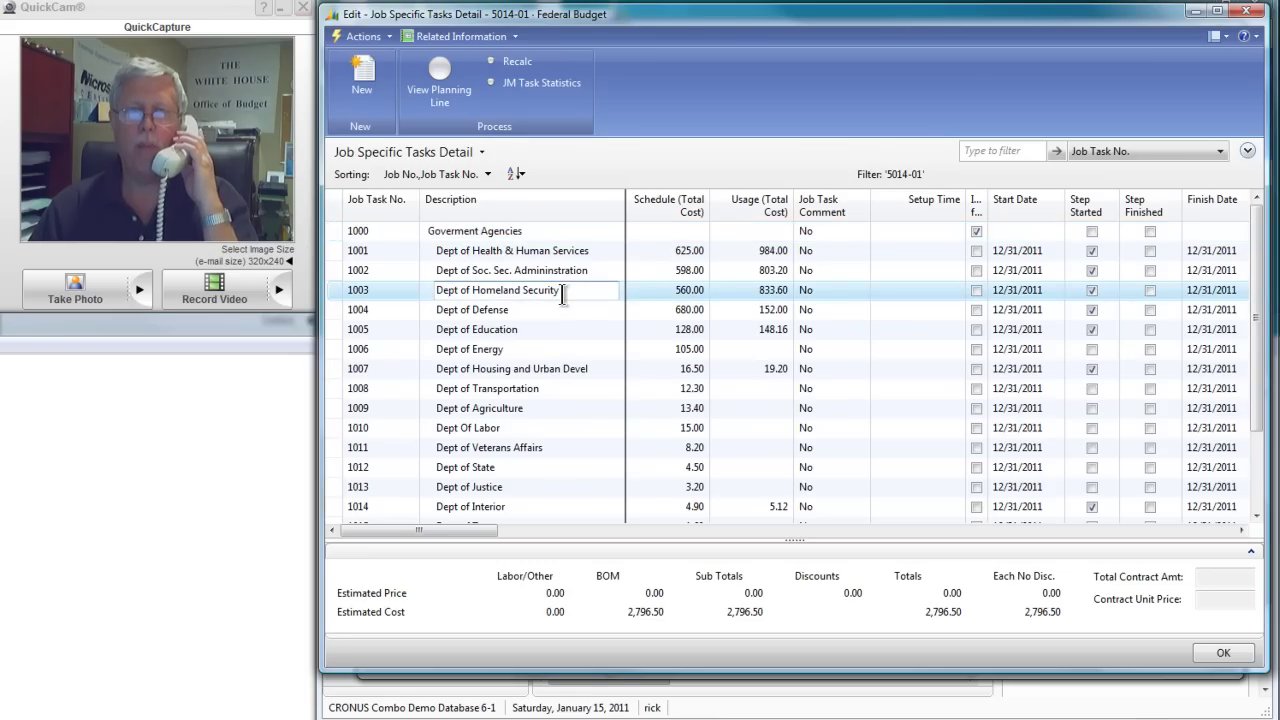
click(446, 330)
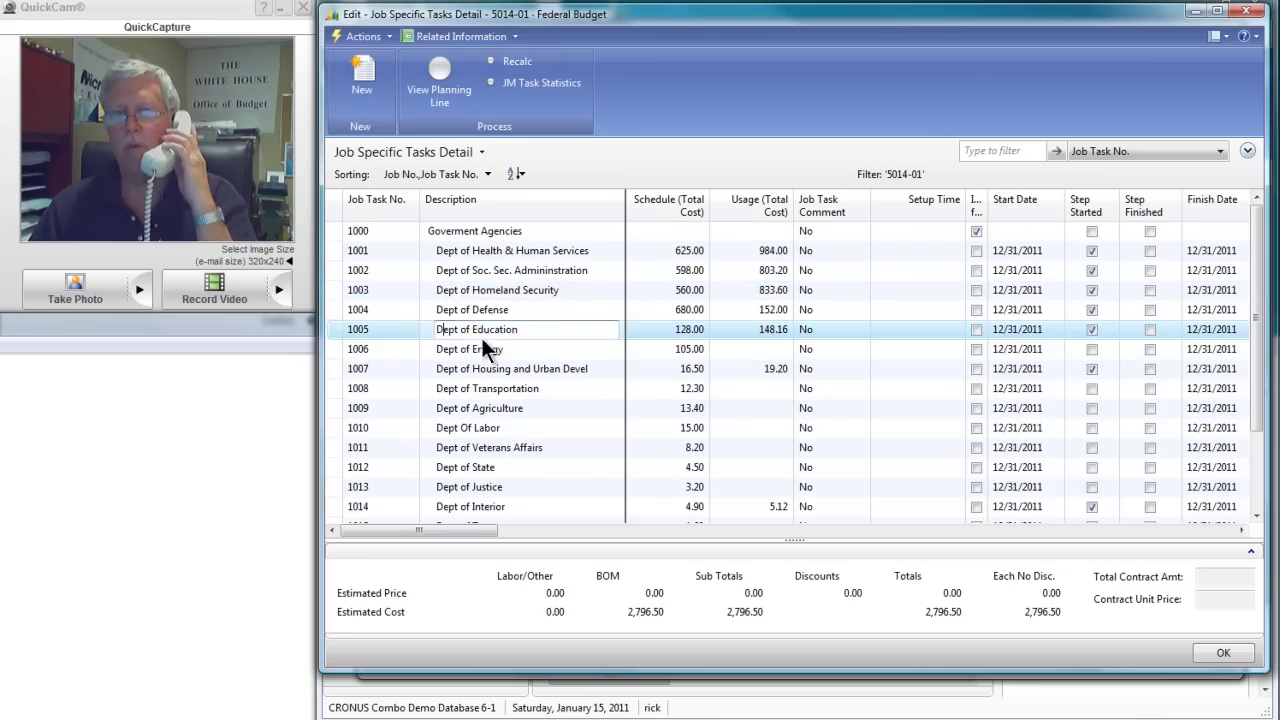
click(453, 352)
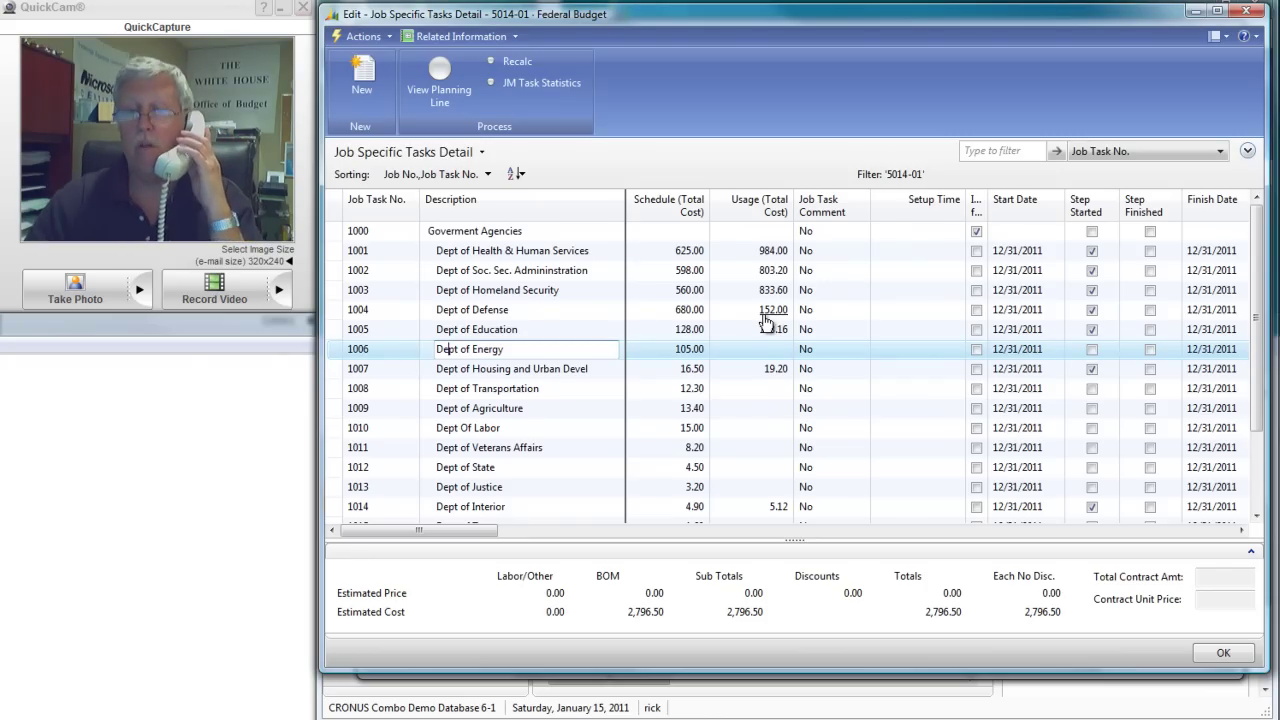
Show the chart pane below the task list and chart Schedule (Total Cost)
click(1226, 37)
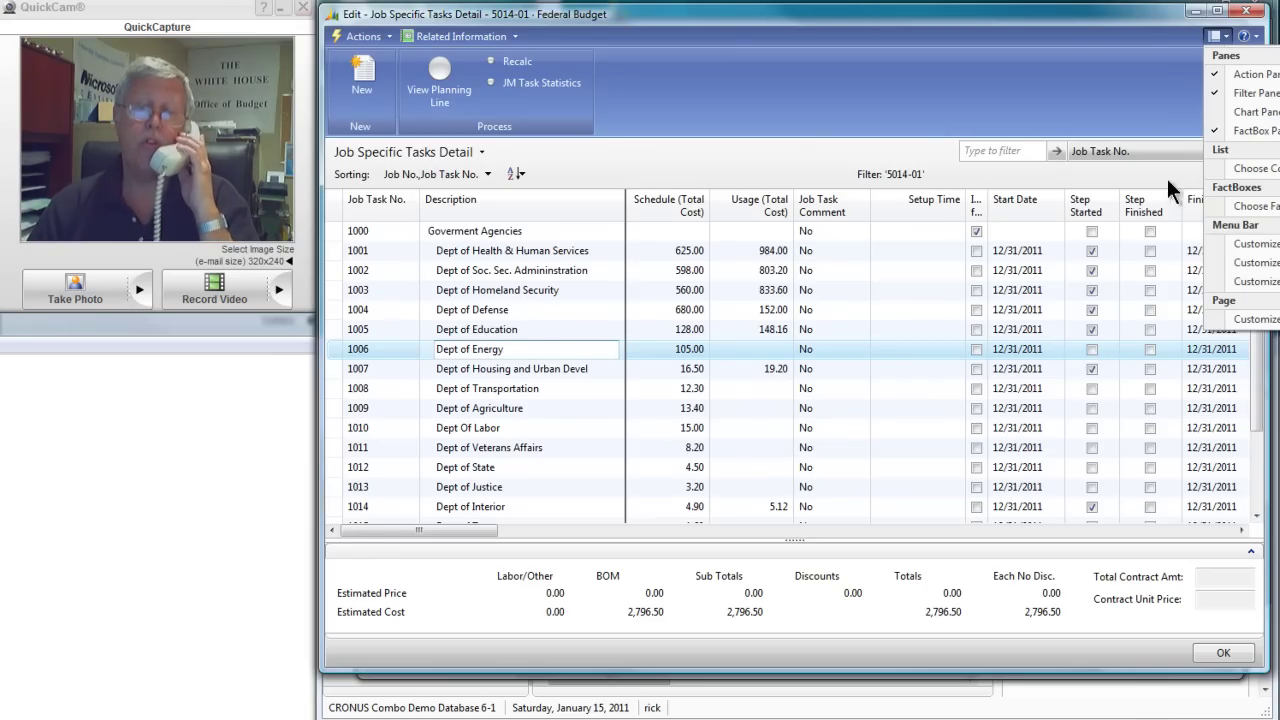
click(1226, 112)
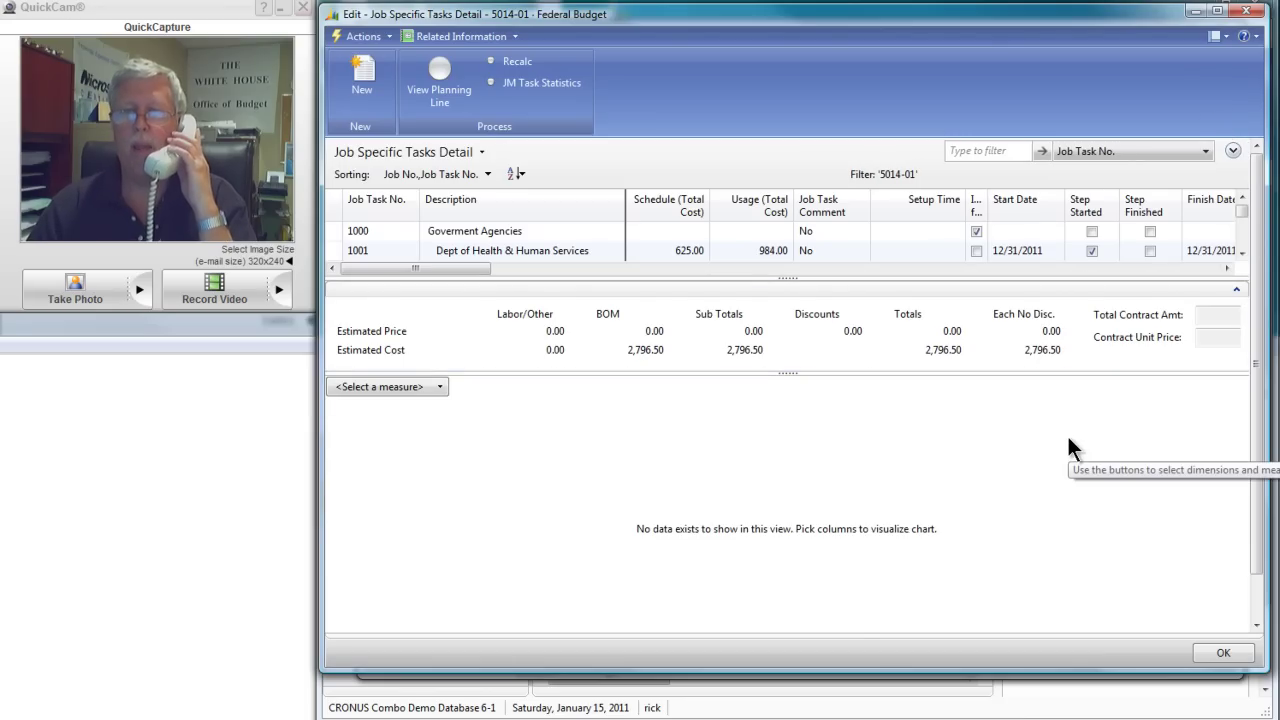
click(392, 387)
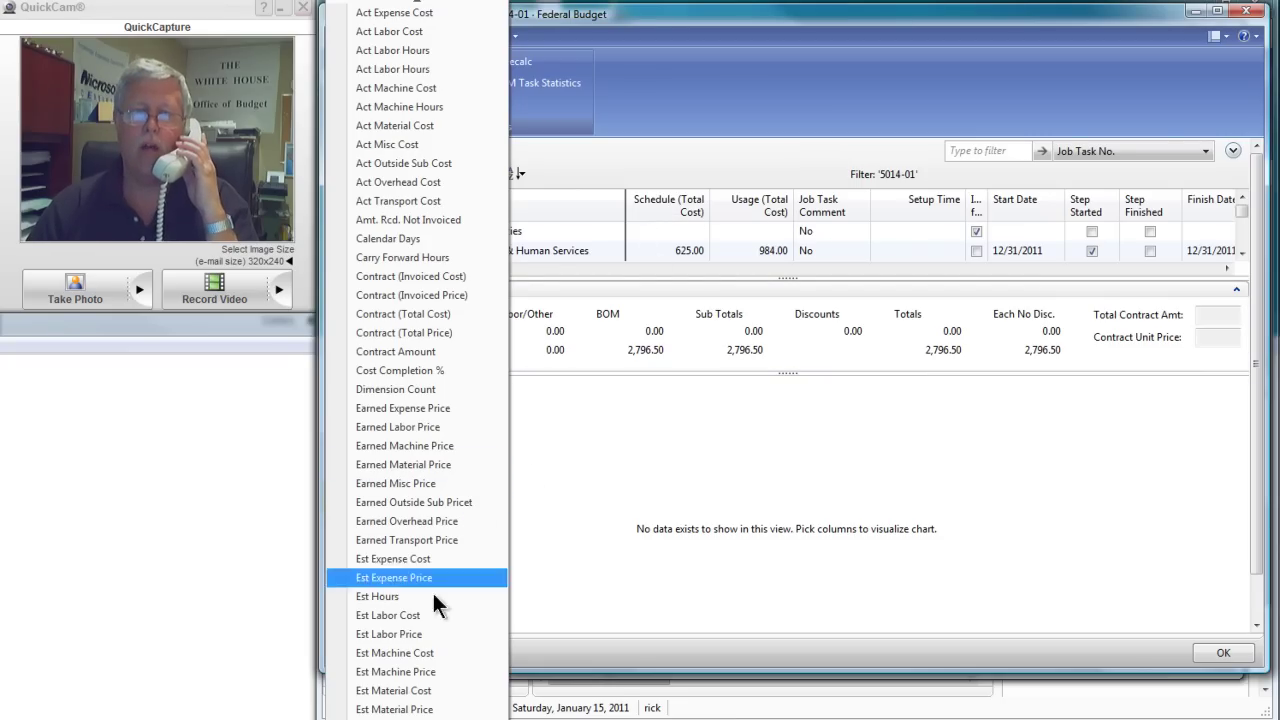
scroll(418, 626, down, 10)
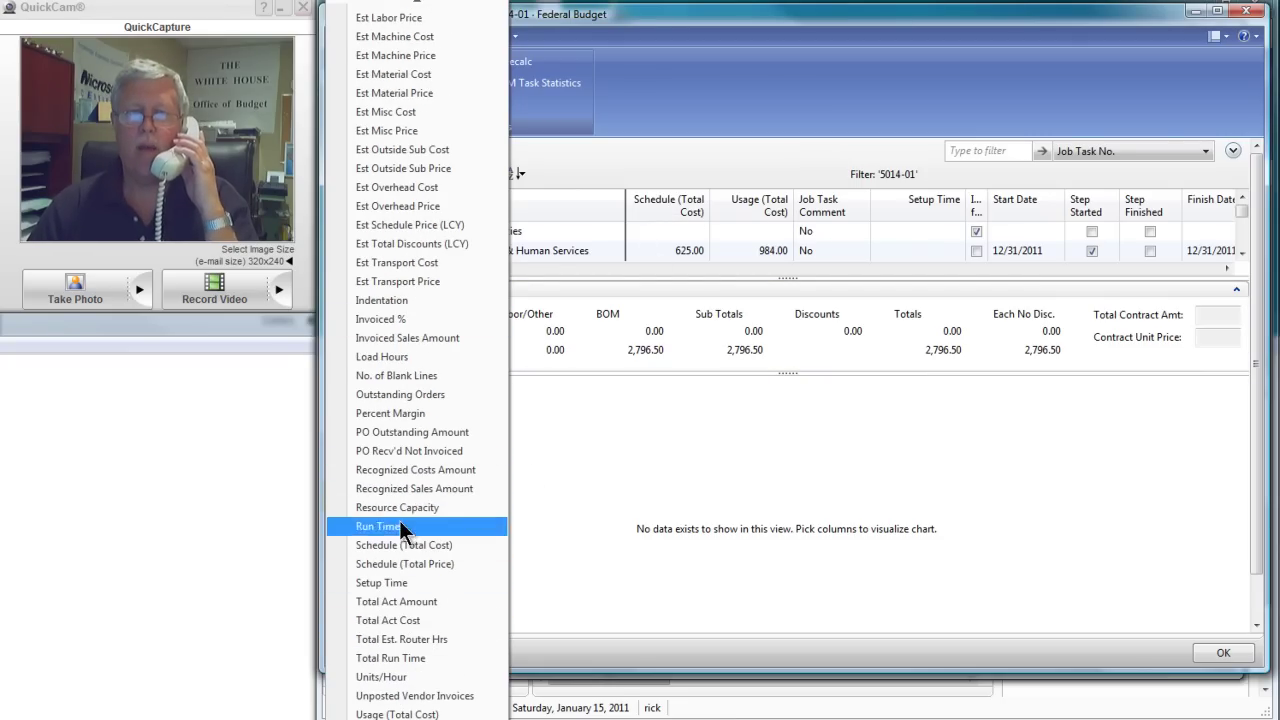
click(380, 548)
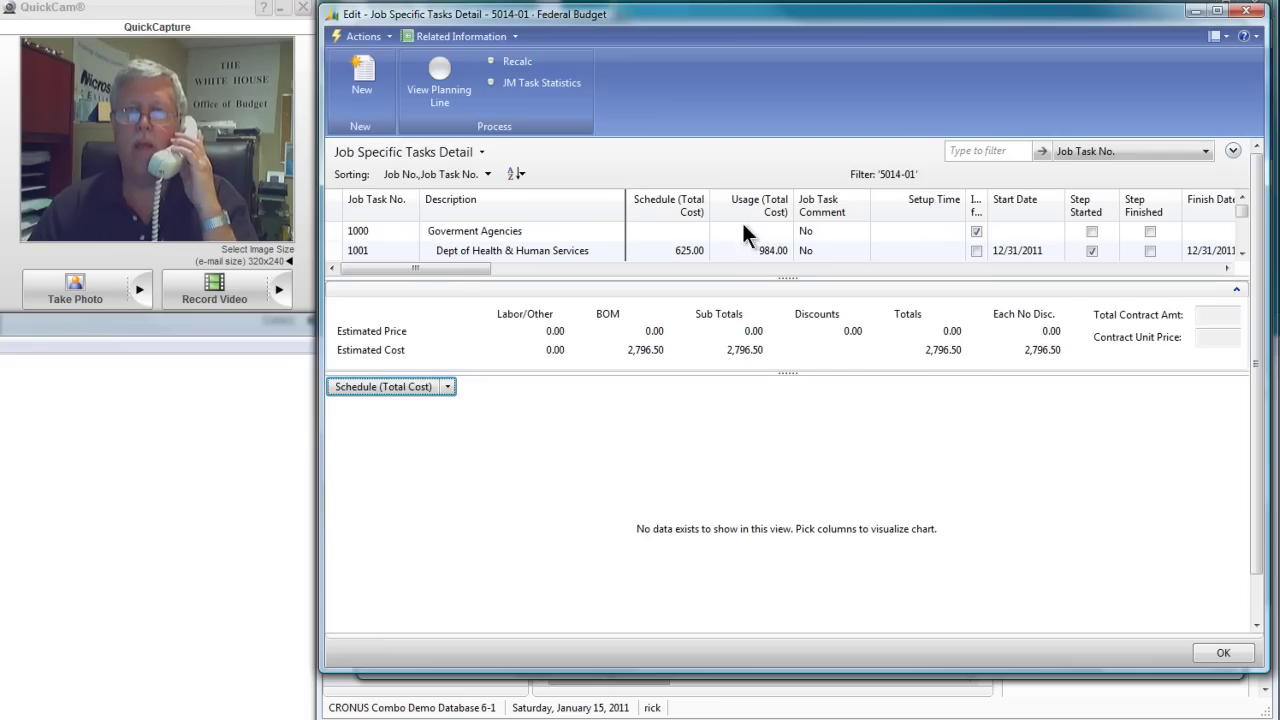
Add Usage (Total Cost) as a second chart measure
click(447, 386)
scroll(418, 600, down, 7)
scroll(416, 615, down, 5)
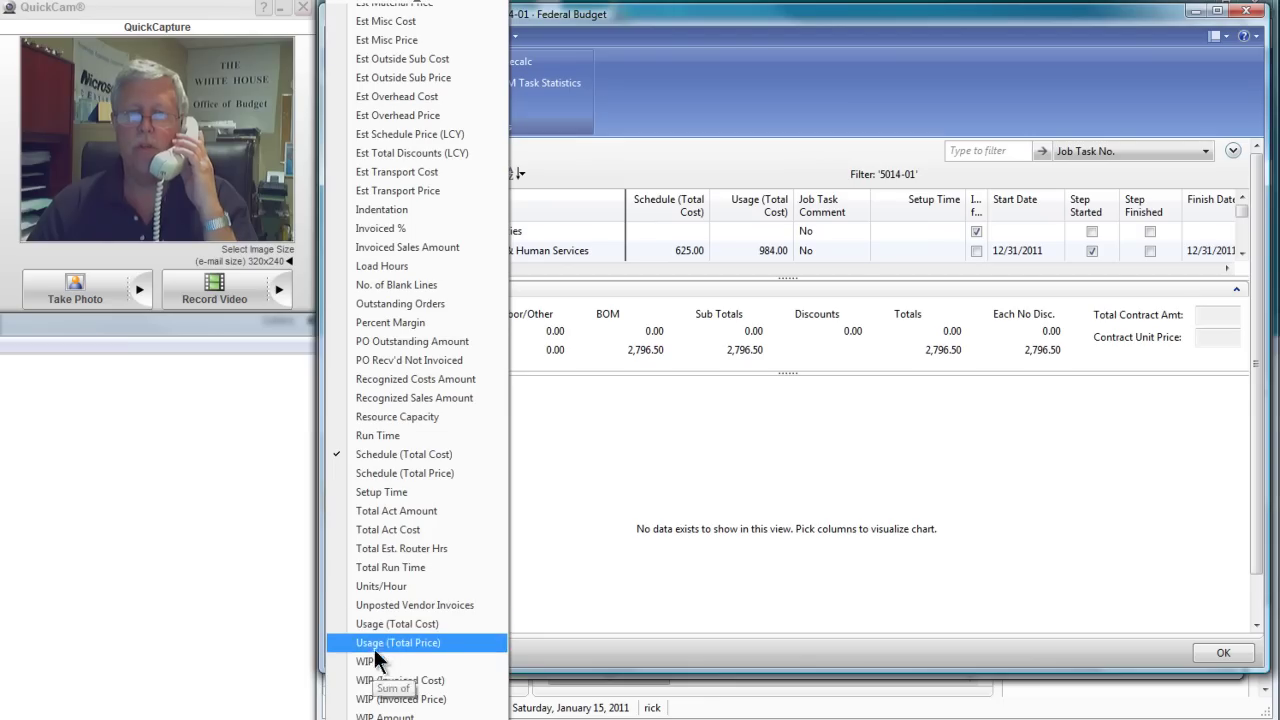
click(380, 623)
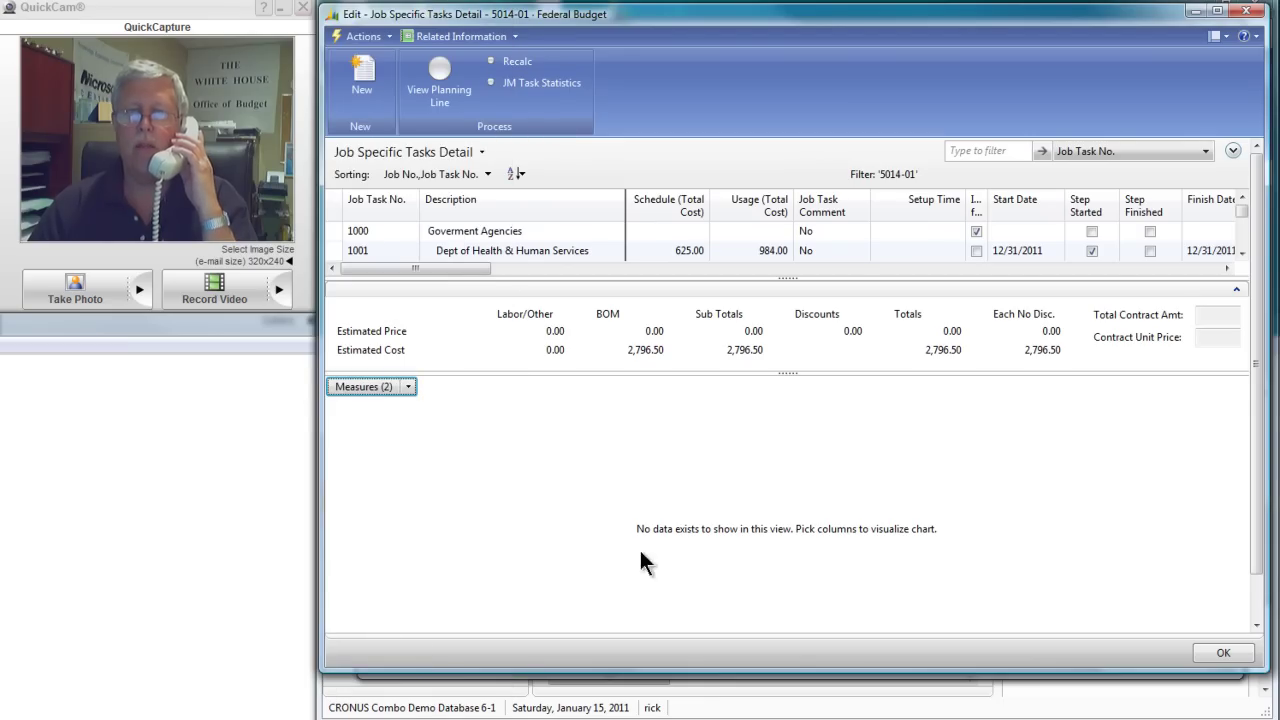
drag(1266, 411, 1261, 434)
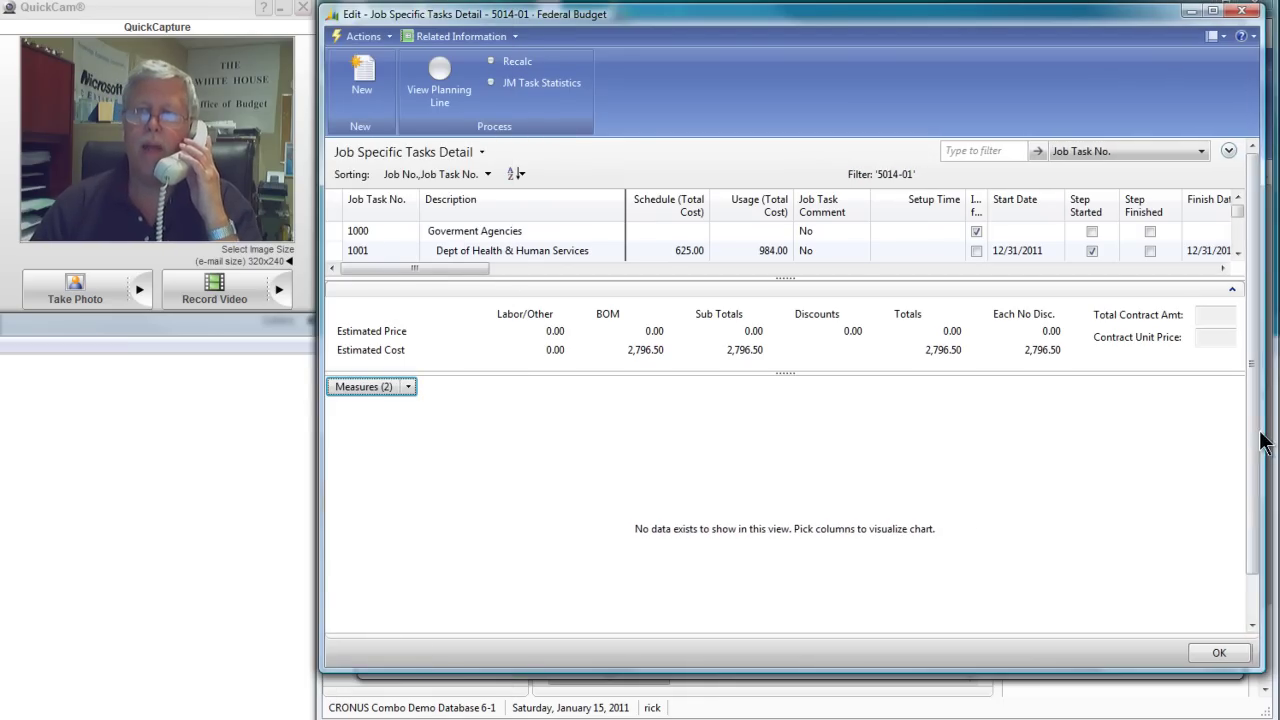
scroll(1260, 443, down, 1)
click(1147, 622)
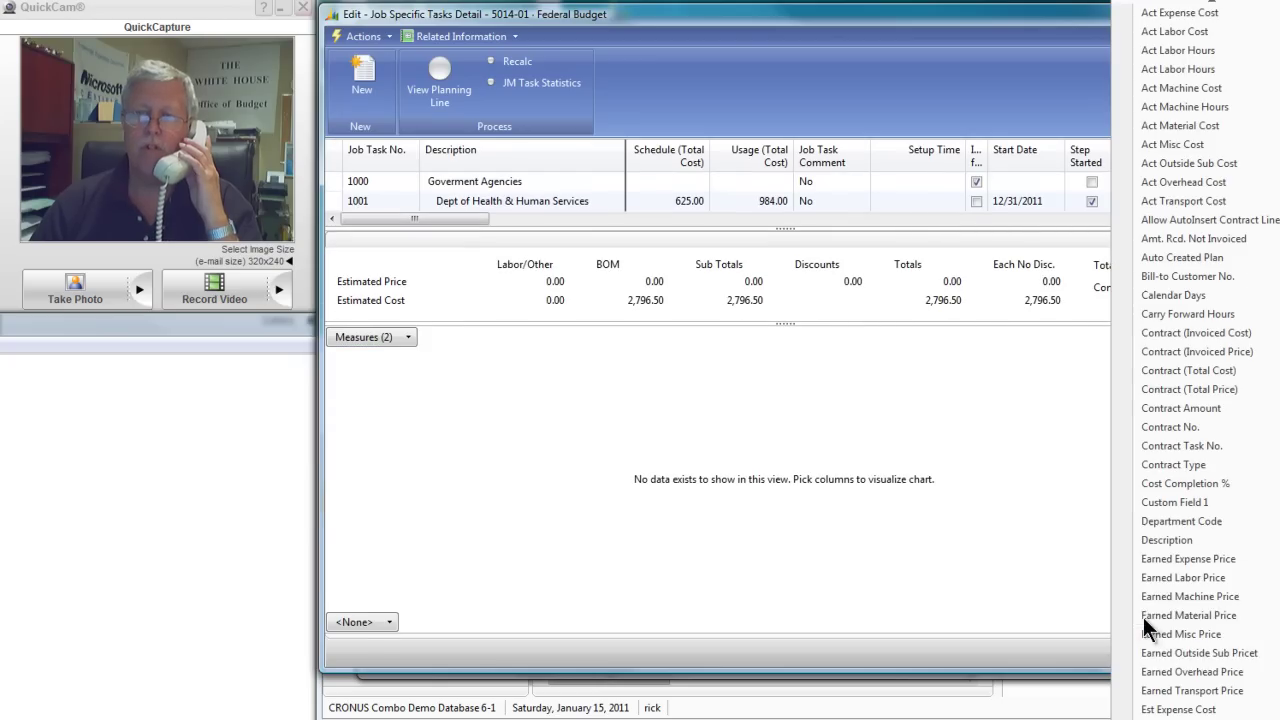
Chart the costs by task Description, then close the Job Specific Tasks Detail window
click(1167, 540)
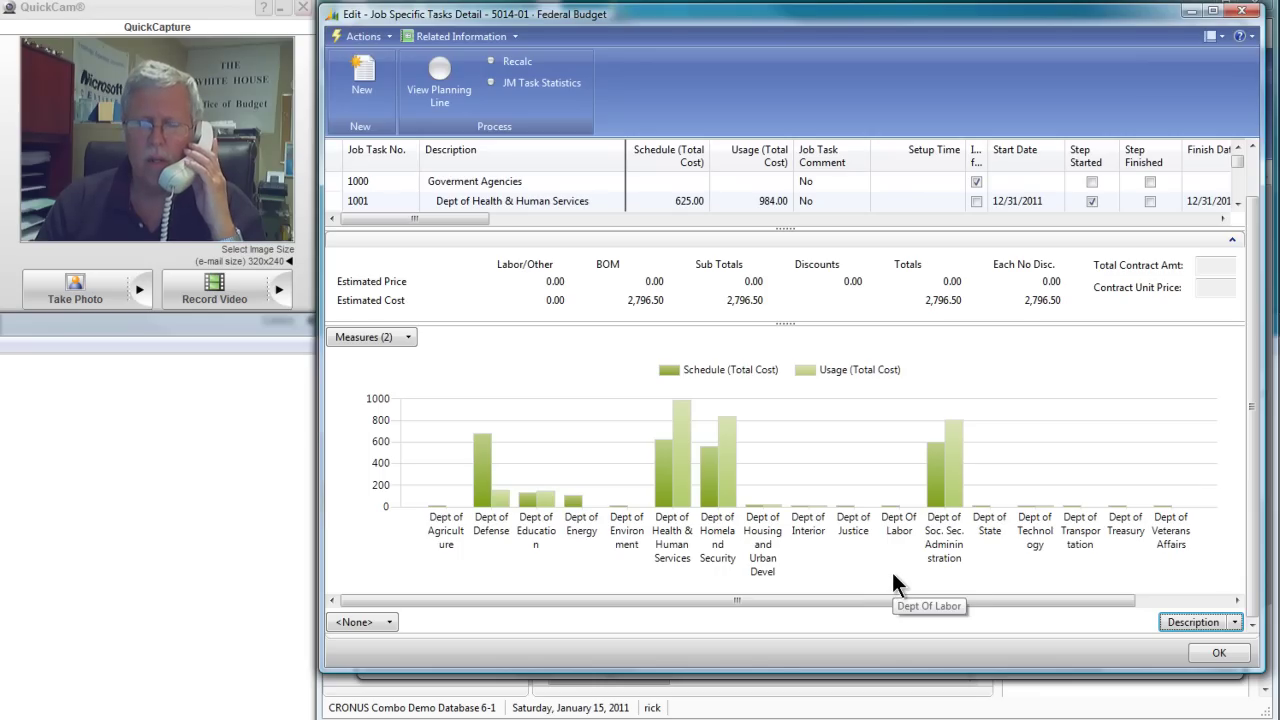
click(1208, 655)
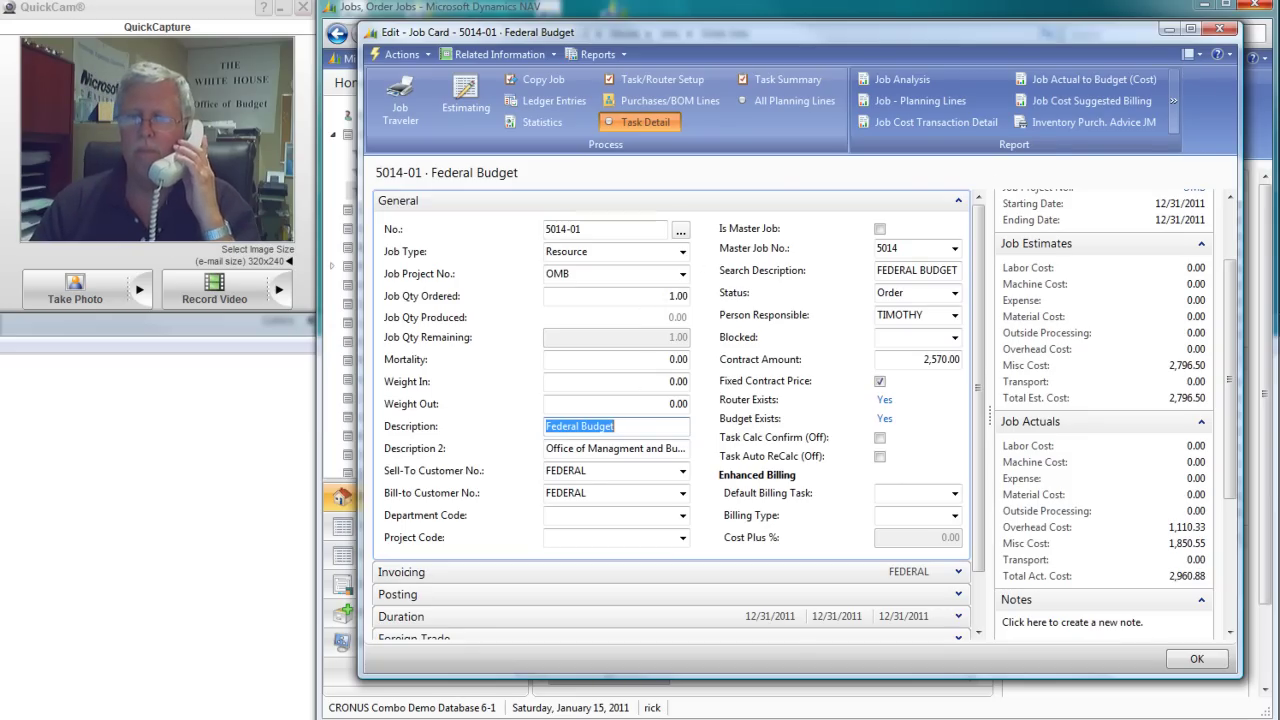
Reopen the job's task details and hide the chart pane
click(640, 121)
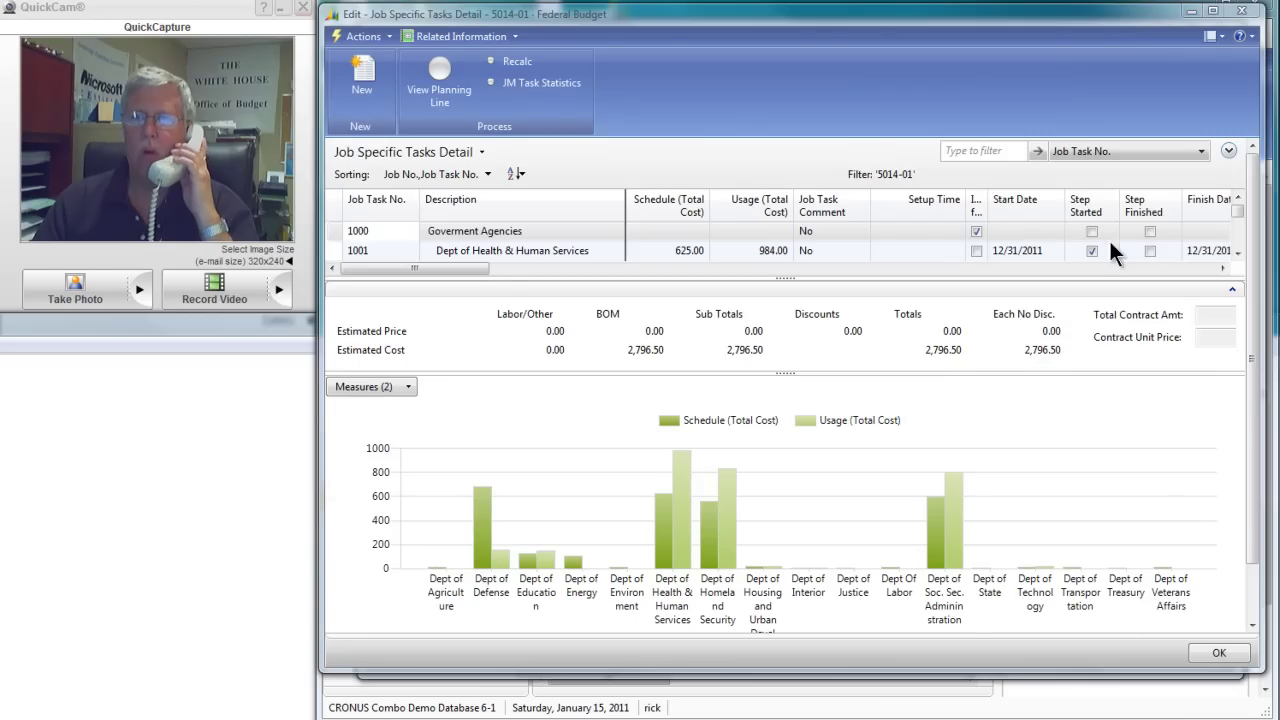
click(1214, 46)
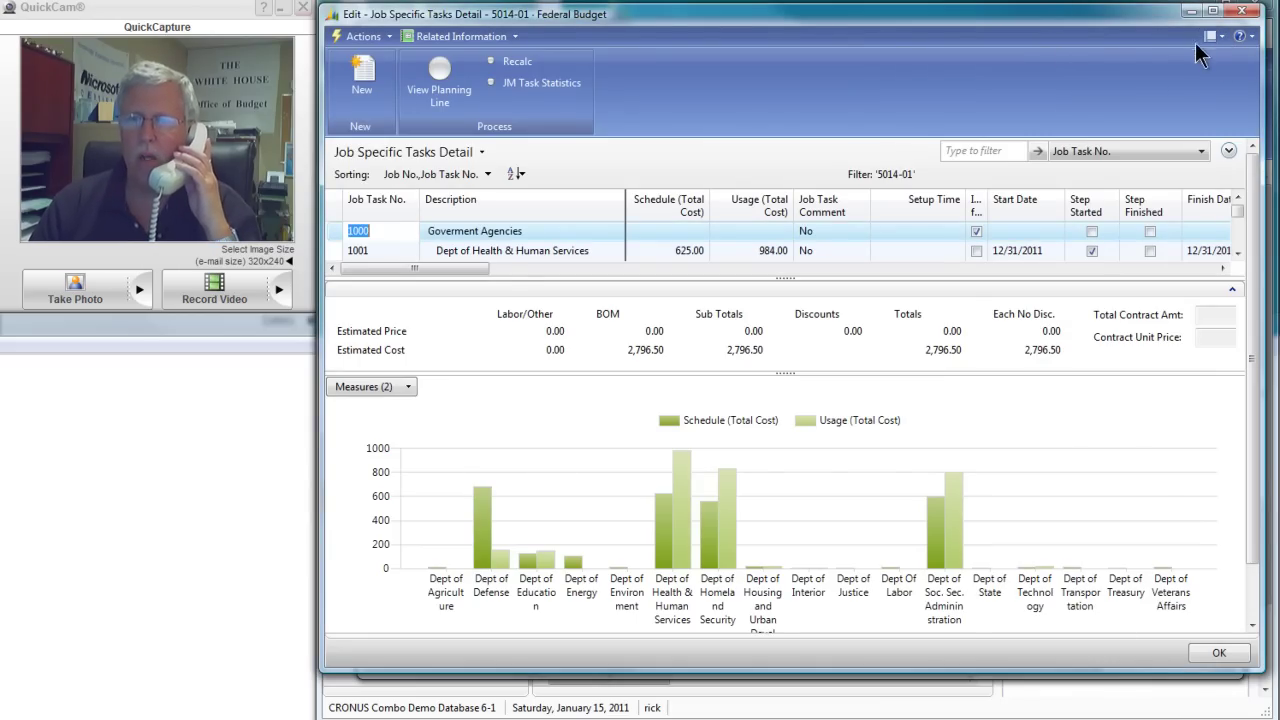
click(1212, 46)
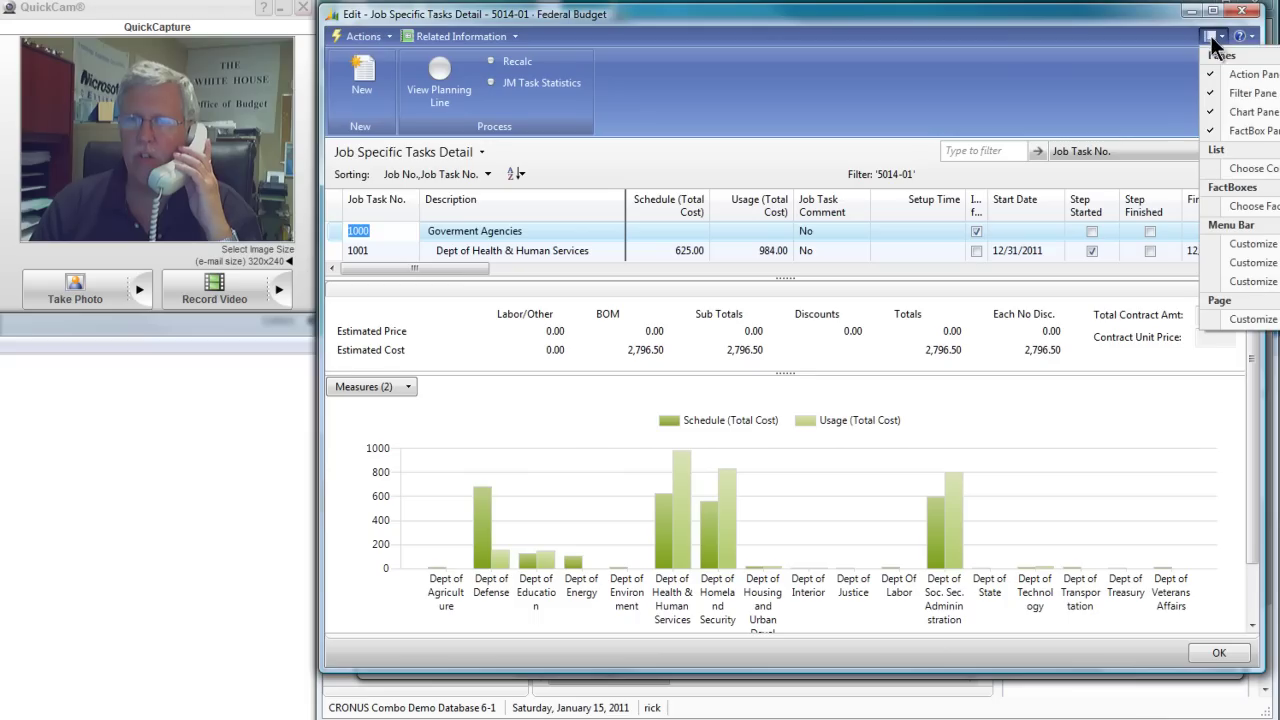
click(1222, 112)
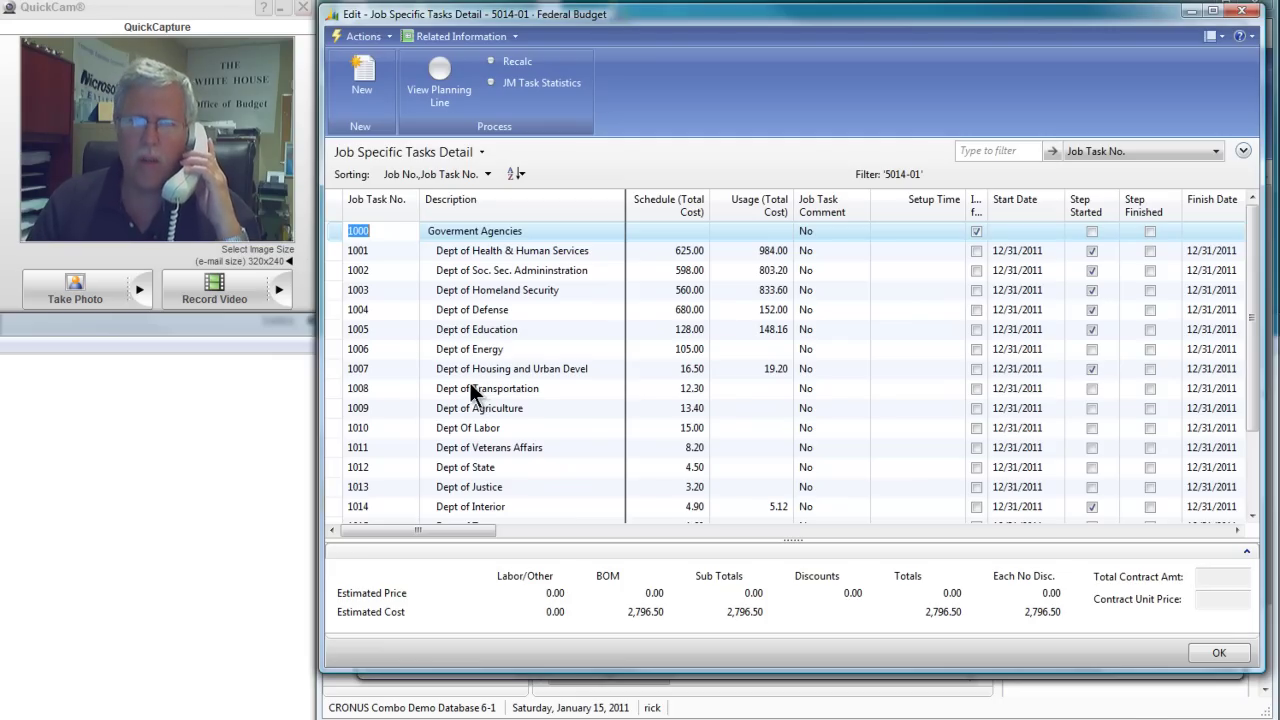
View the planning lines of task 1017, Dept of Technology
scroll(490, 414, down, 2)
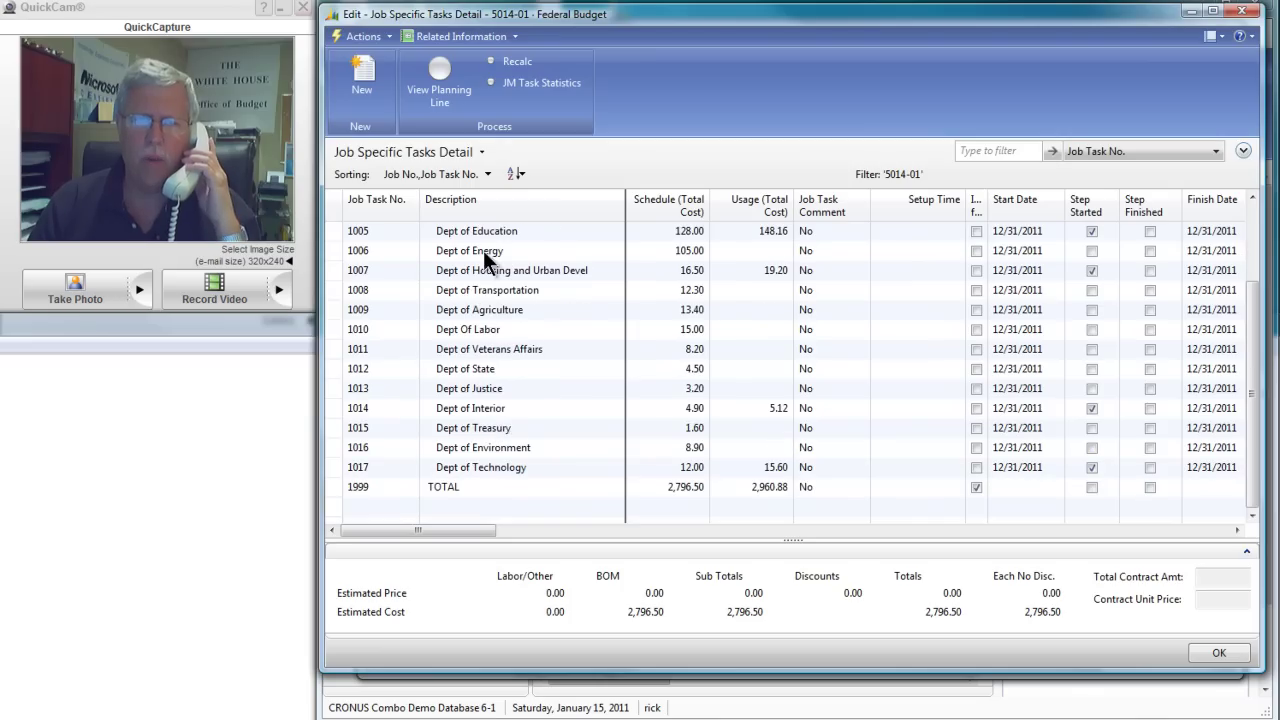
click(453, 467)
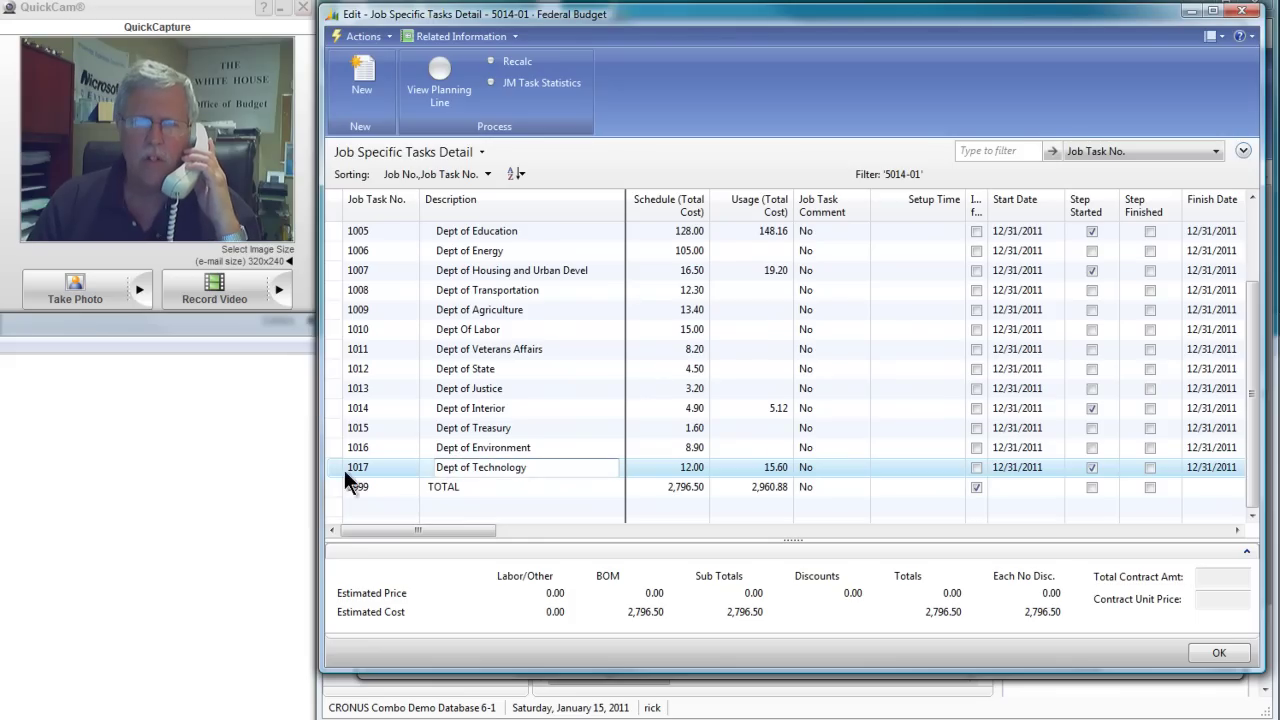
click(440, 76)
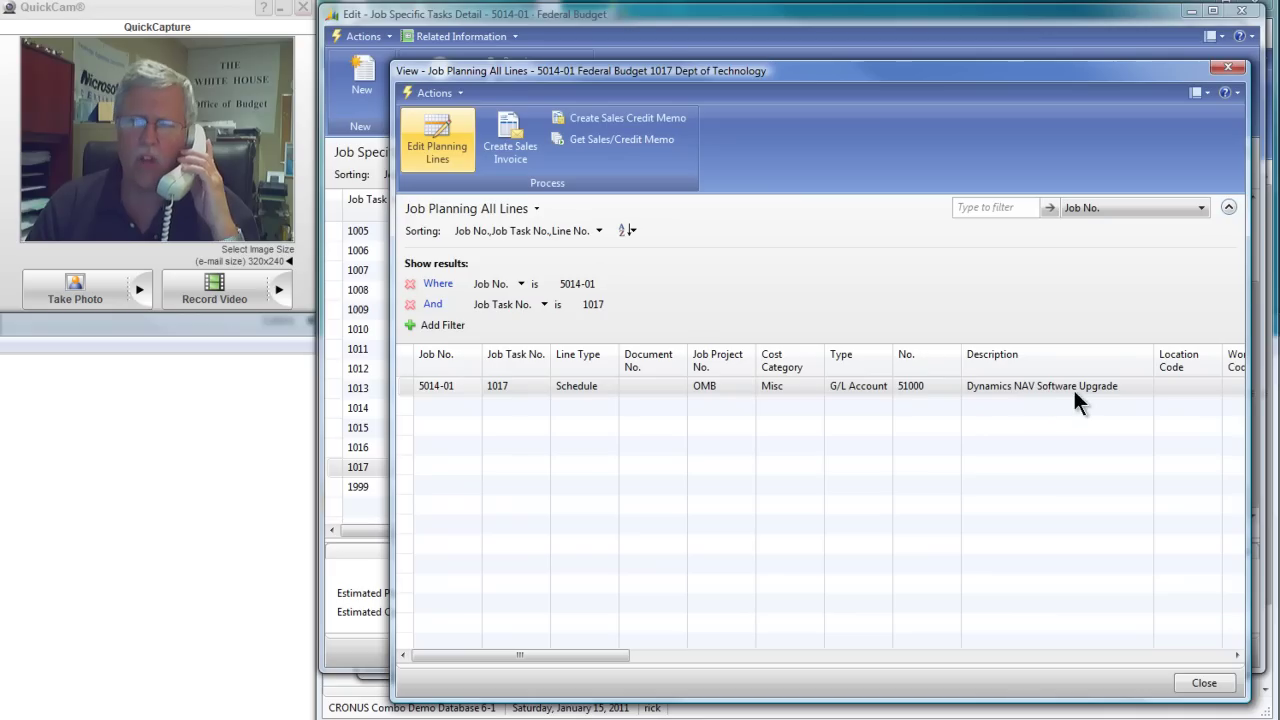
Scroll the planning lines grid right to check the 12.00 costs, then back left
drag(597, 655, 803, 657)
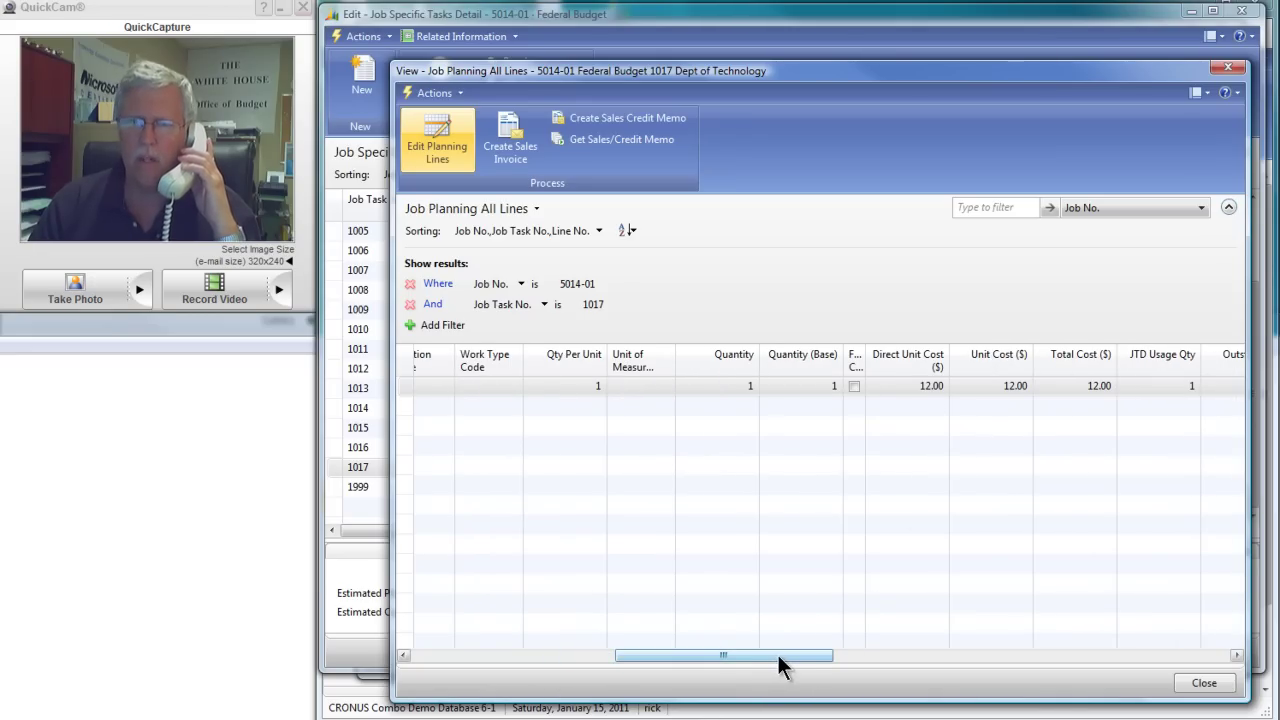
drag(779, 657, 474, 645)
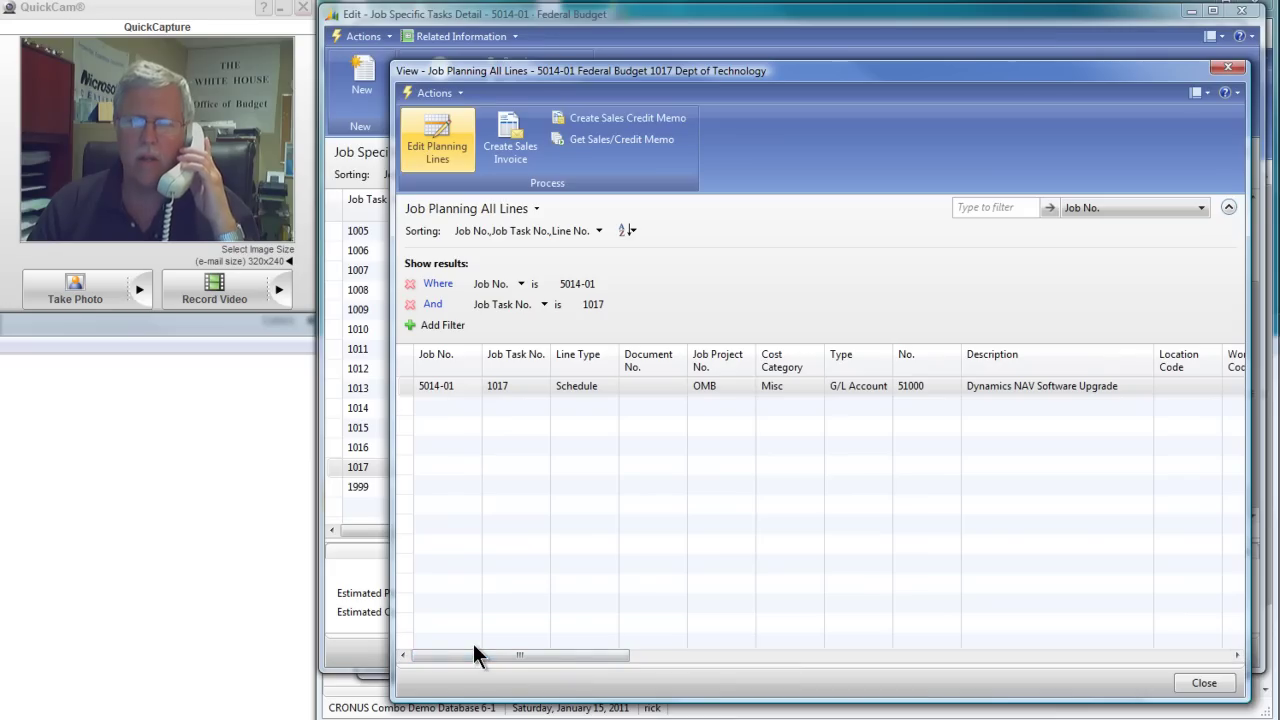
Start a new editable planning line on G/L account 51000
click(440, 146)
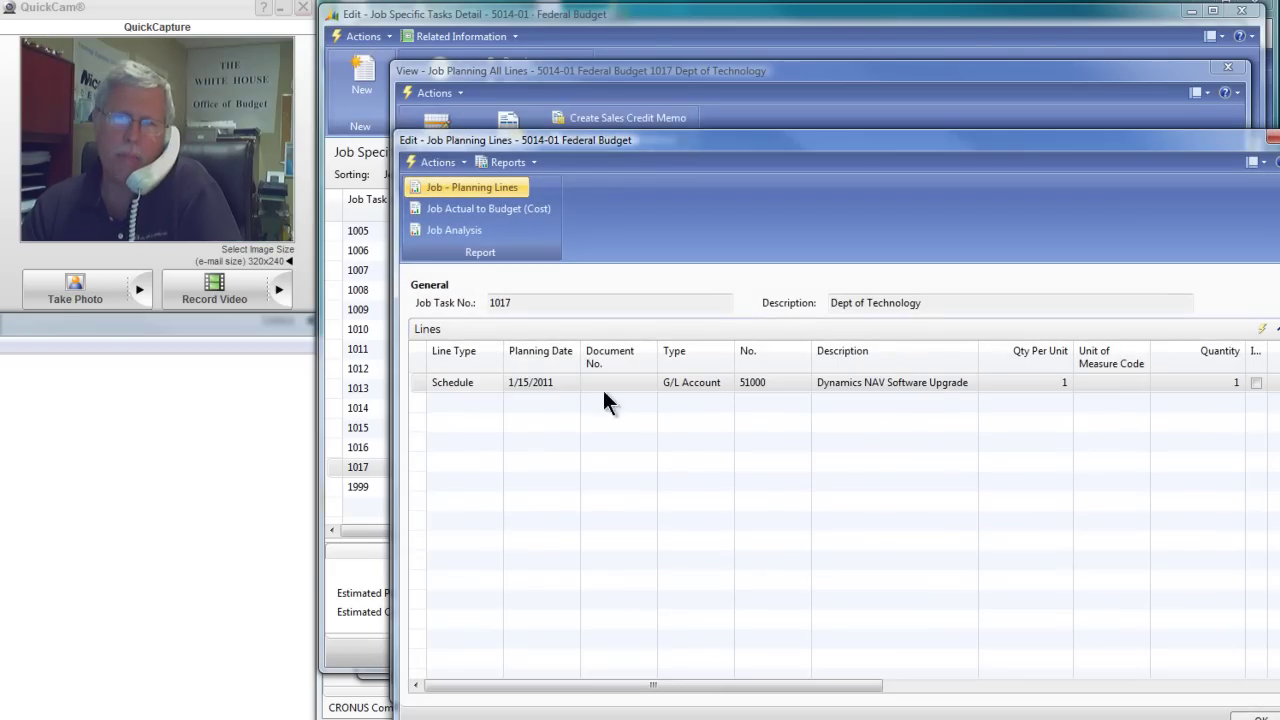
click(681, 402)
click(765, 402)
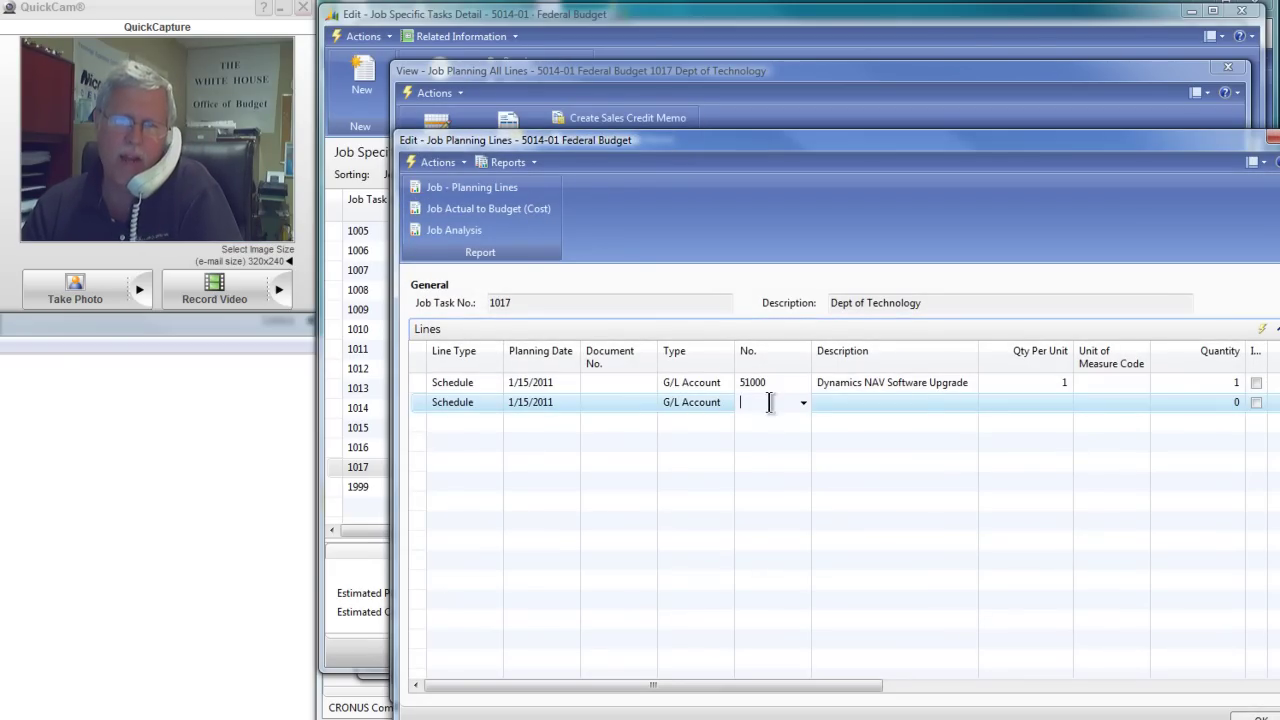
text(5100)
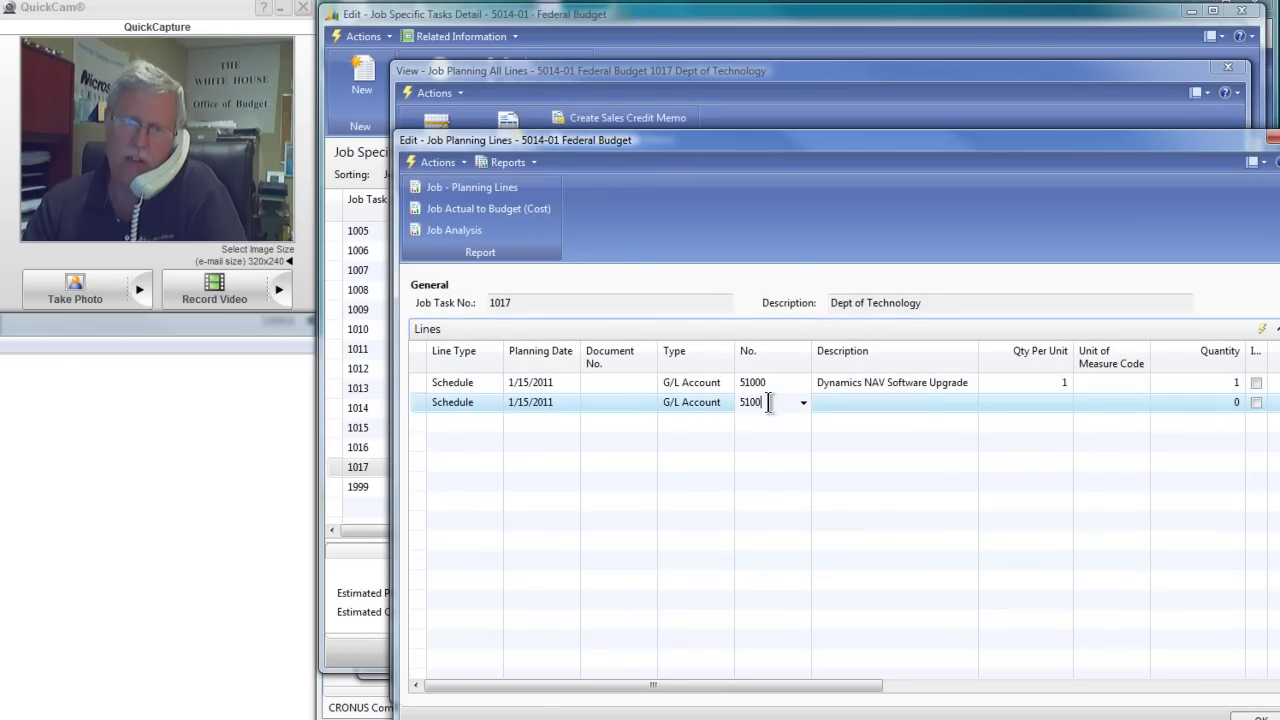
key(Escape)
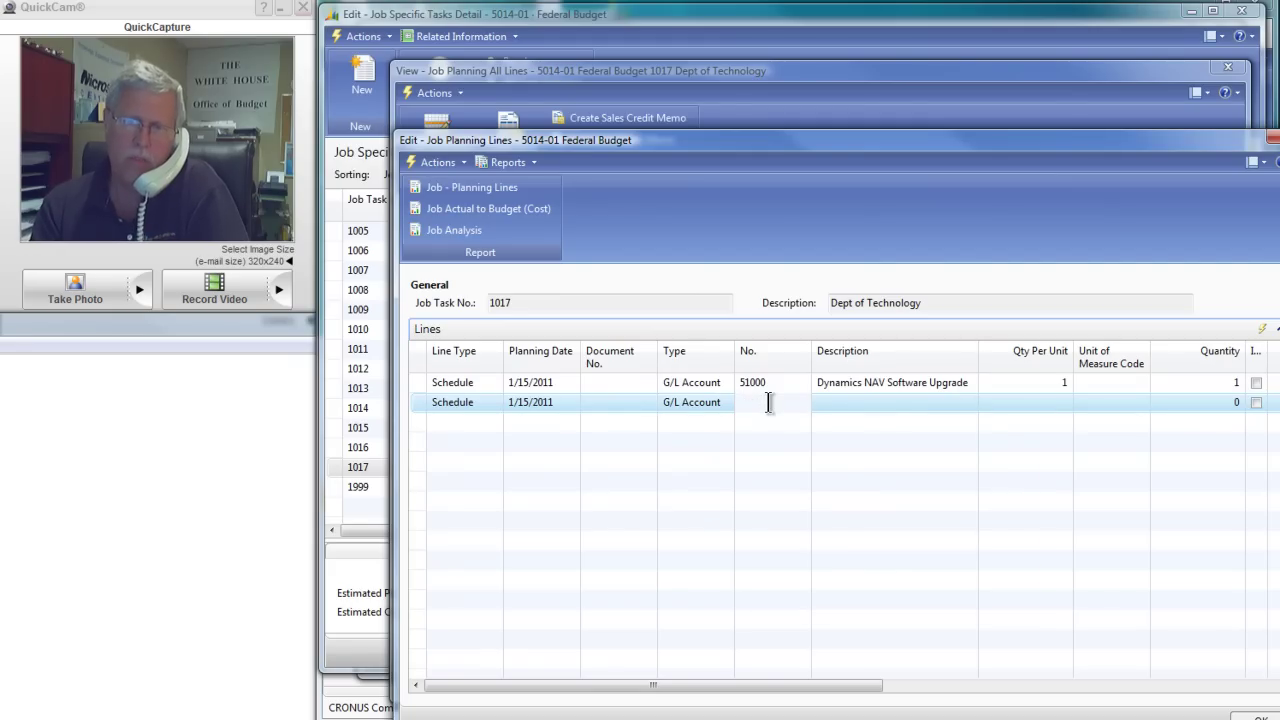
text(51000)
key(Tab)
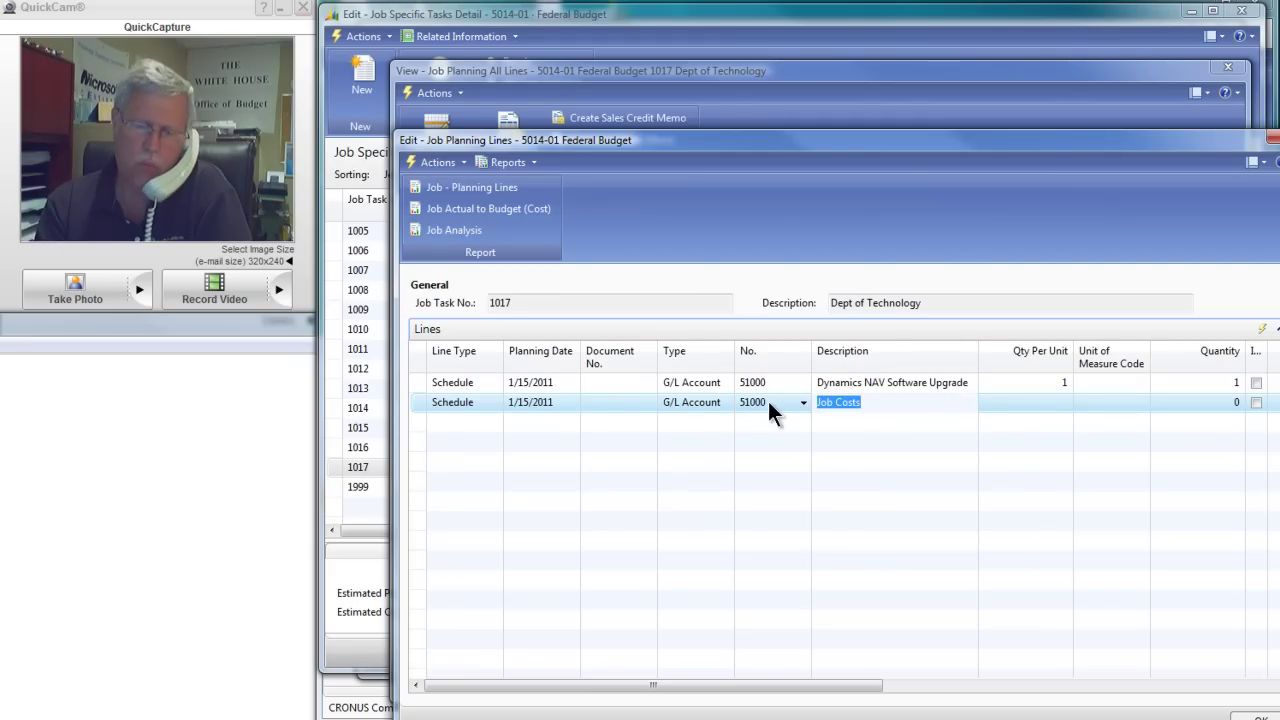
Enter description 'Software Reseller Job Initialtive', quantity 1 and unit cost 4.50, then leave the line
text(Software)
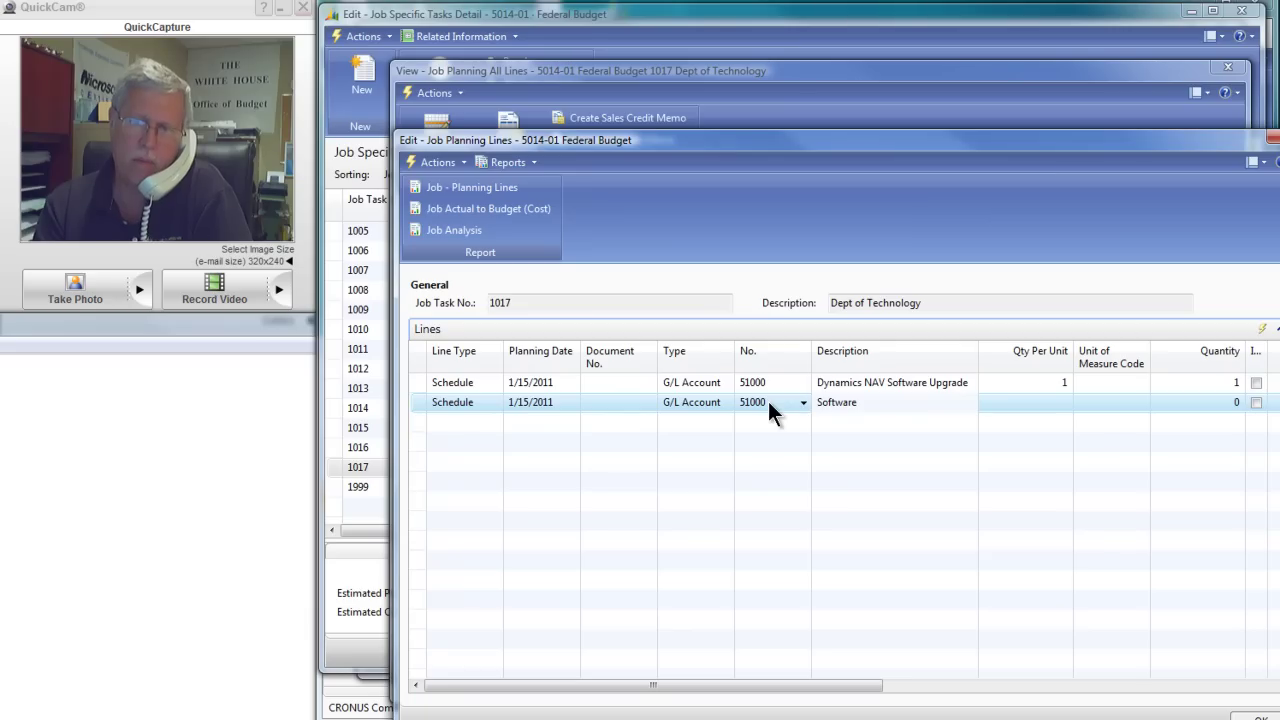
text( Res)
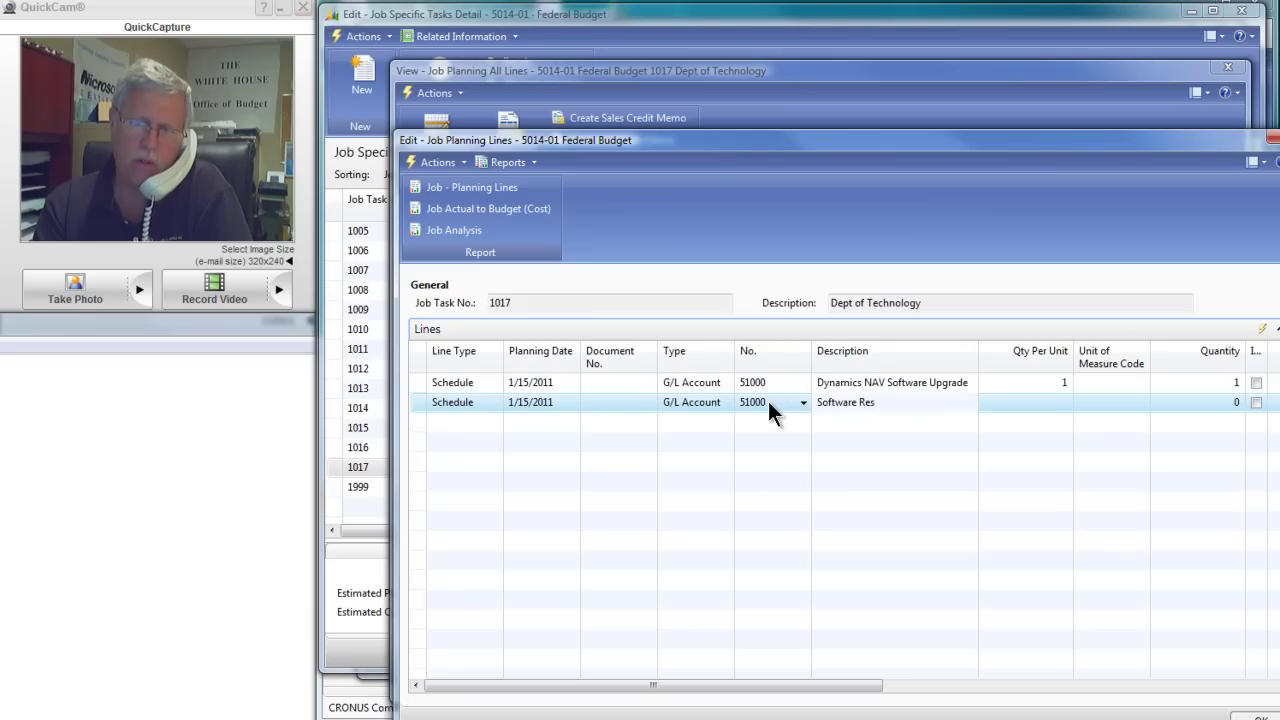
text(eller Job )
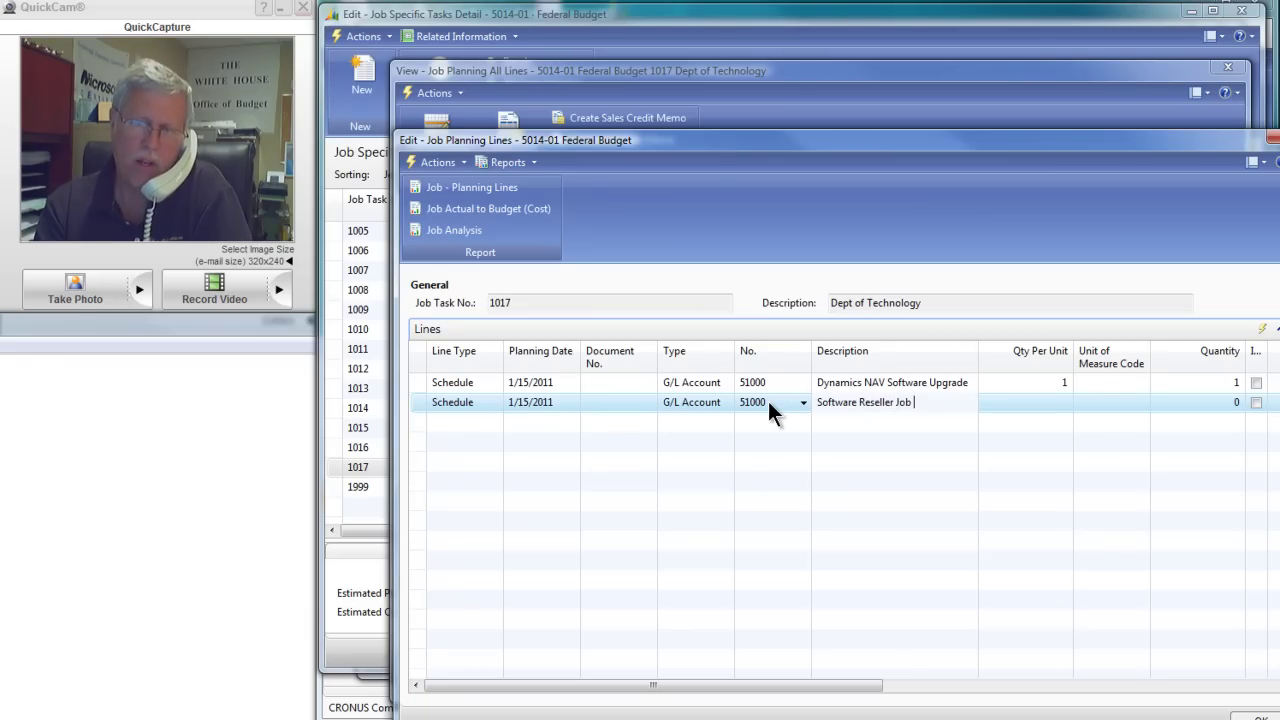
text(Initial)
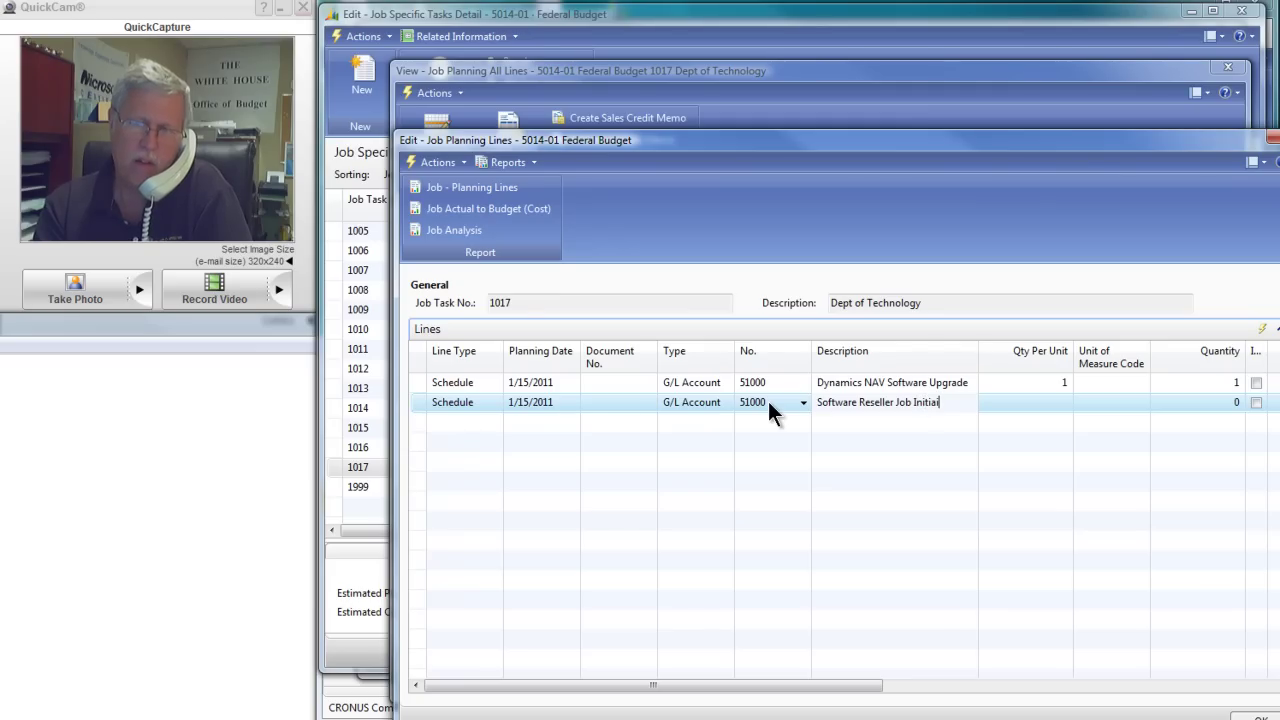
text(tive)
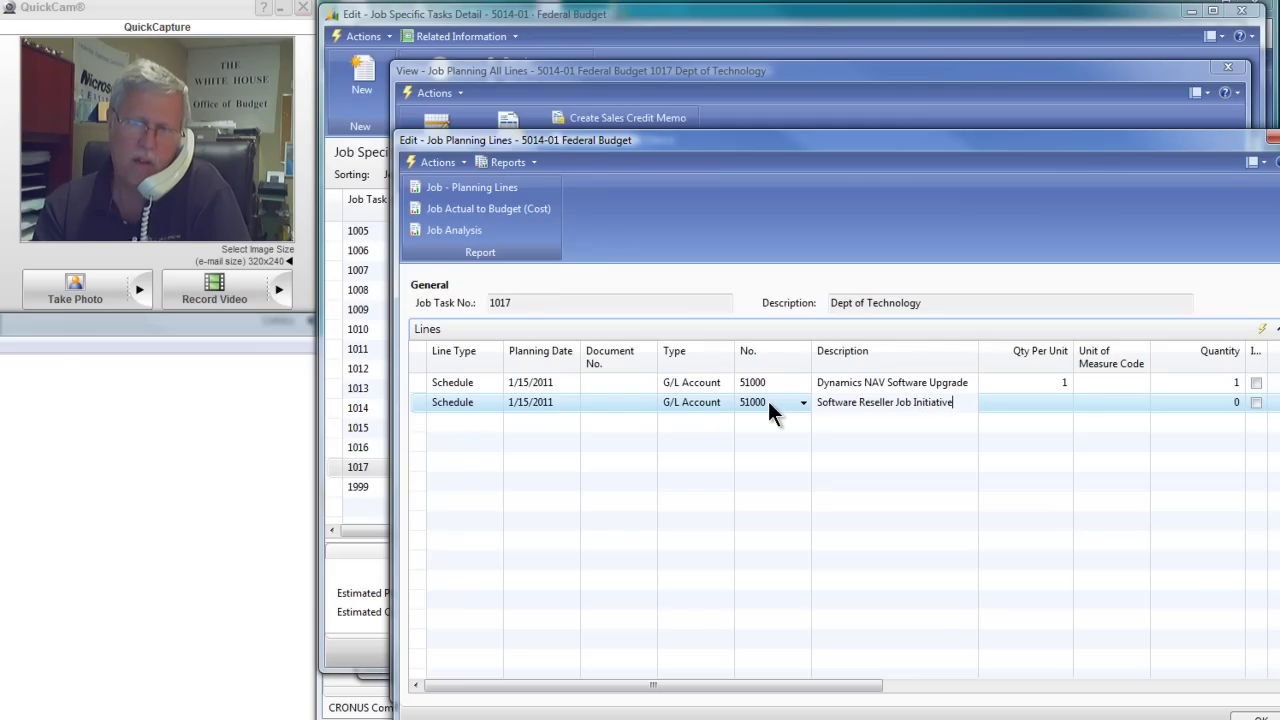
key(Tab)
text(1)
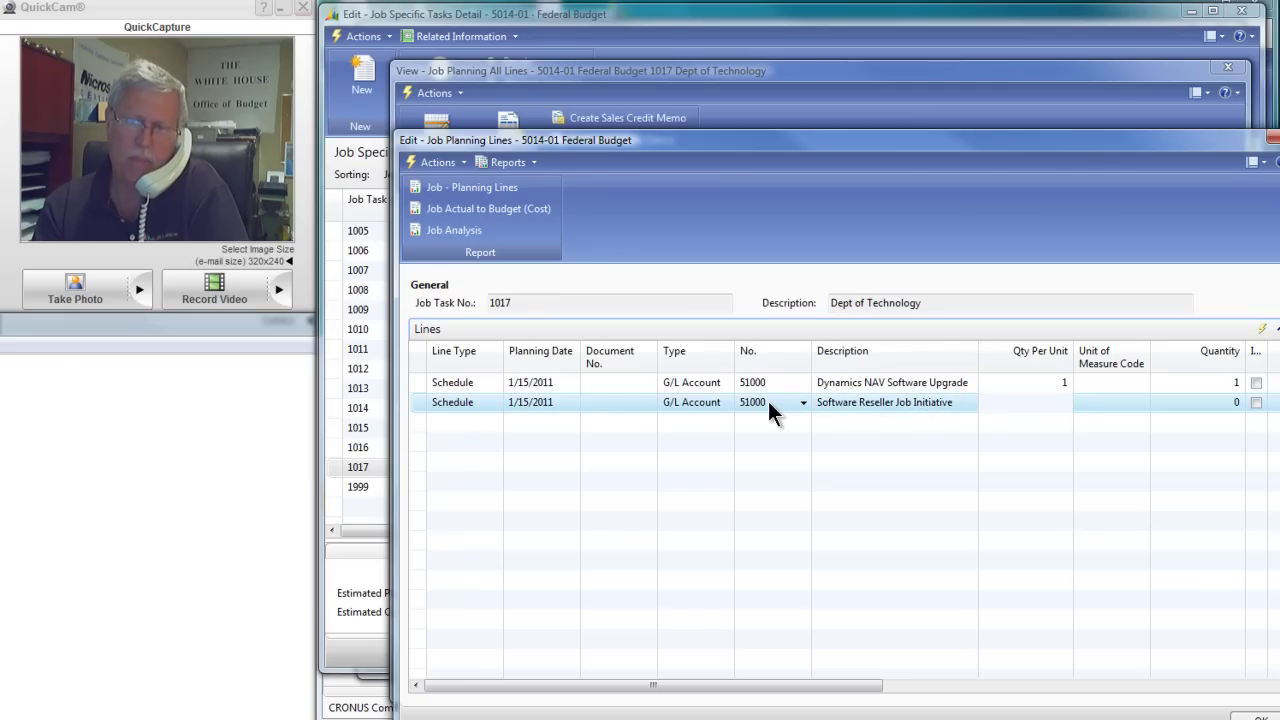
key(Tab)
key(Tab)
key(Tab)
key(Tab)
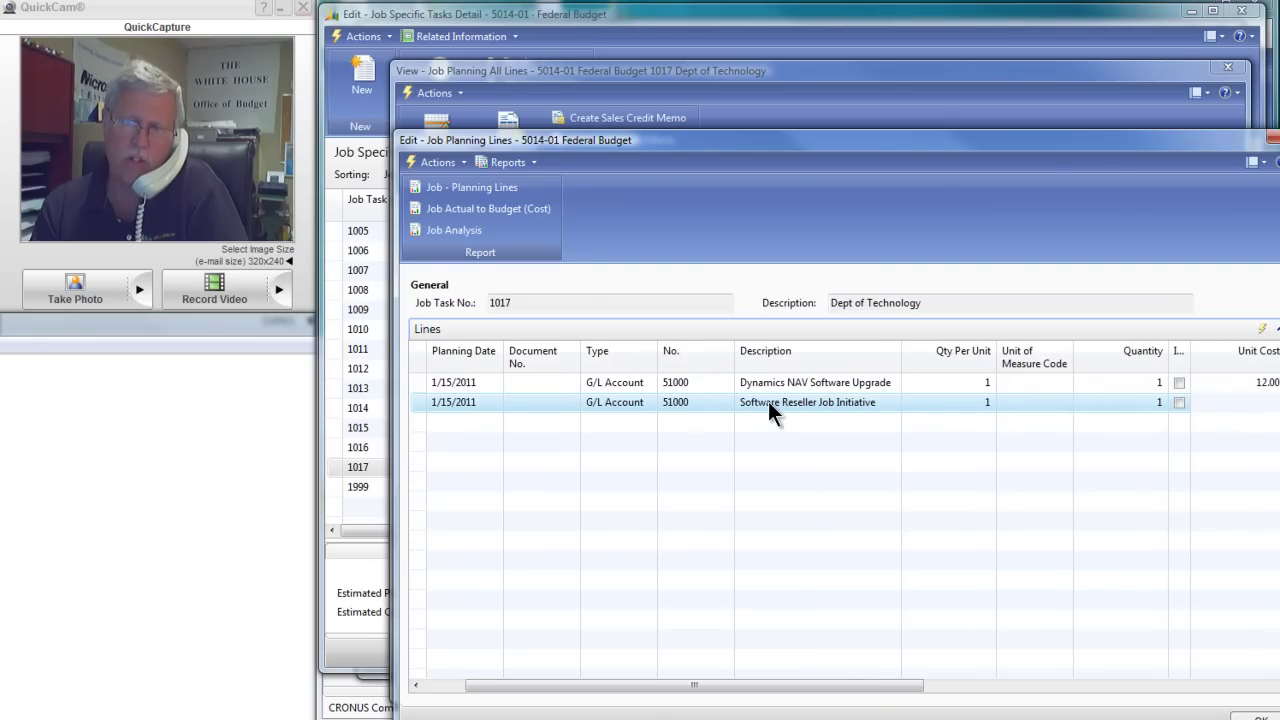
key(Down)
key(Up)
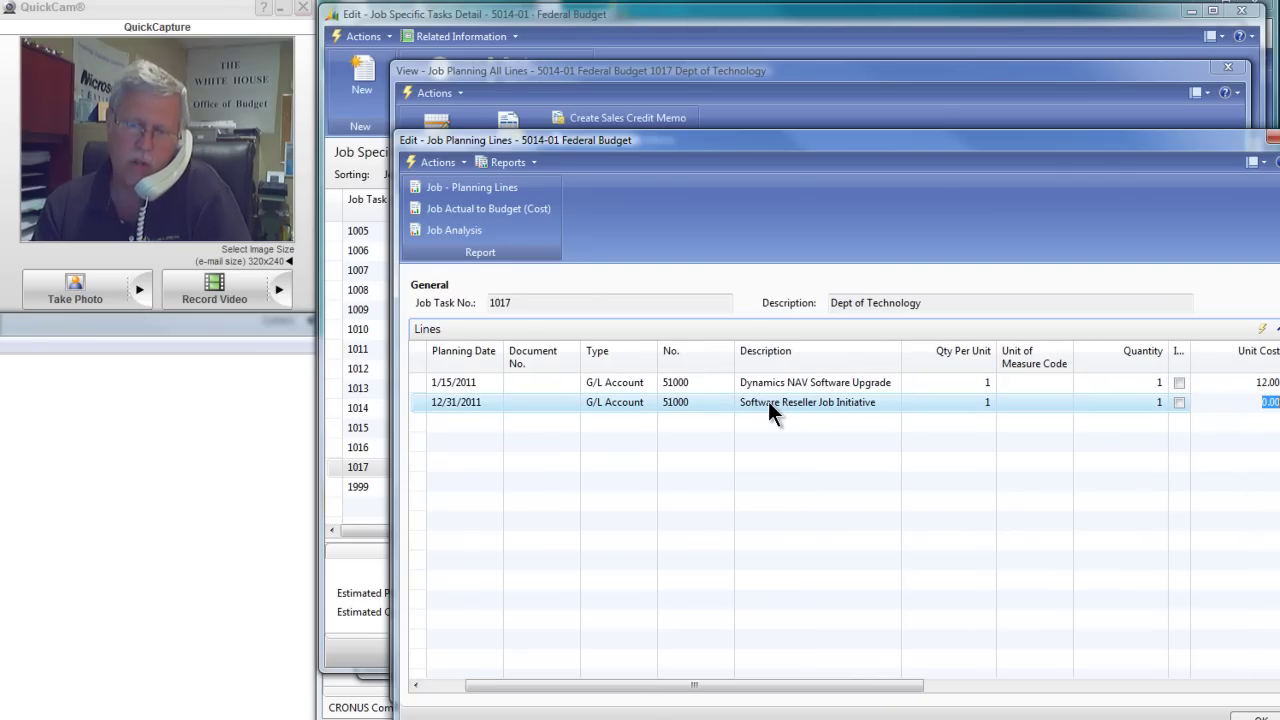
text(4.)
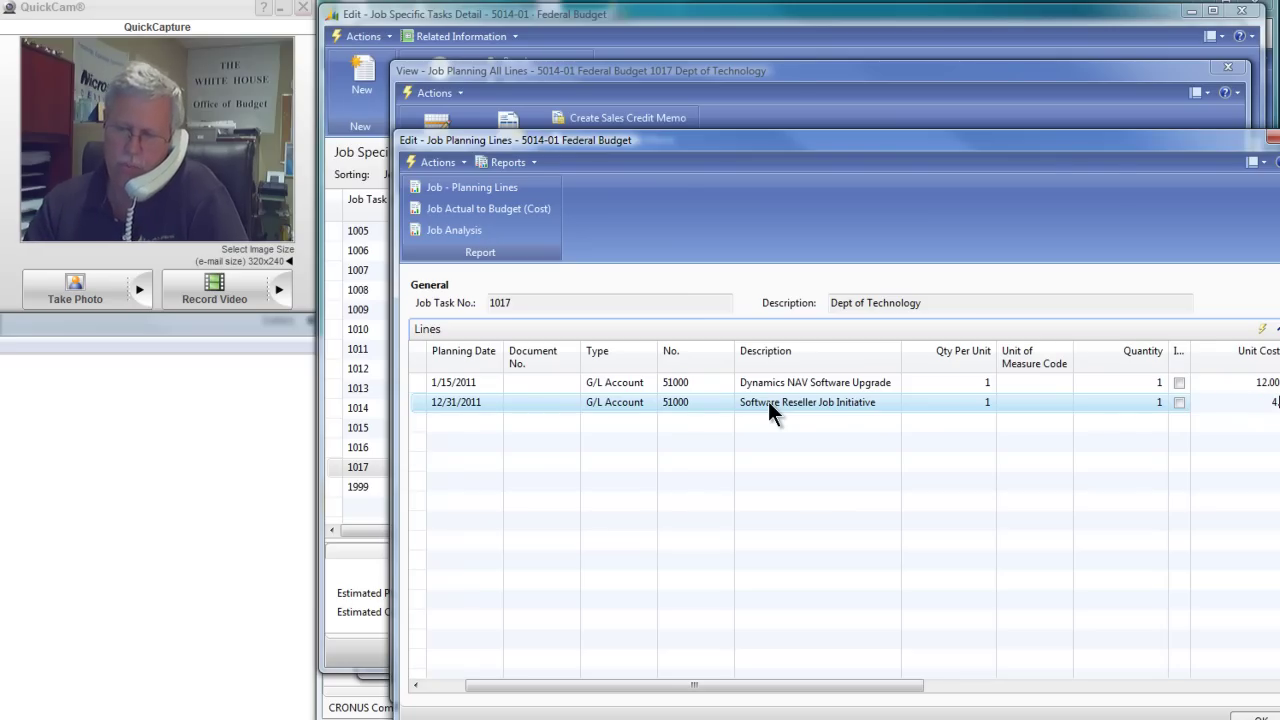
text(5)
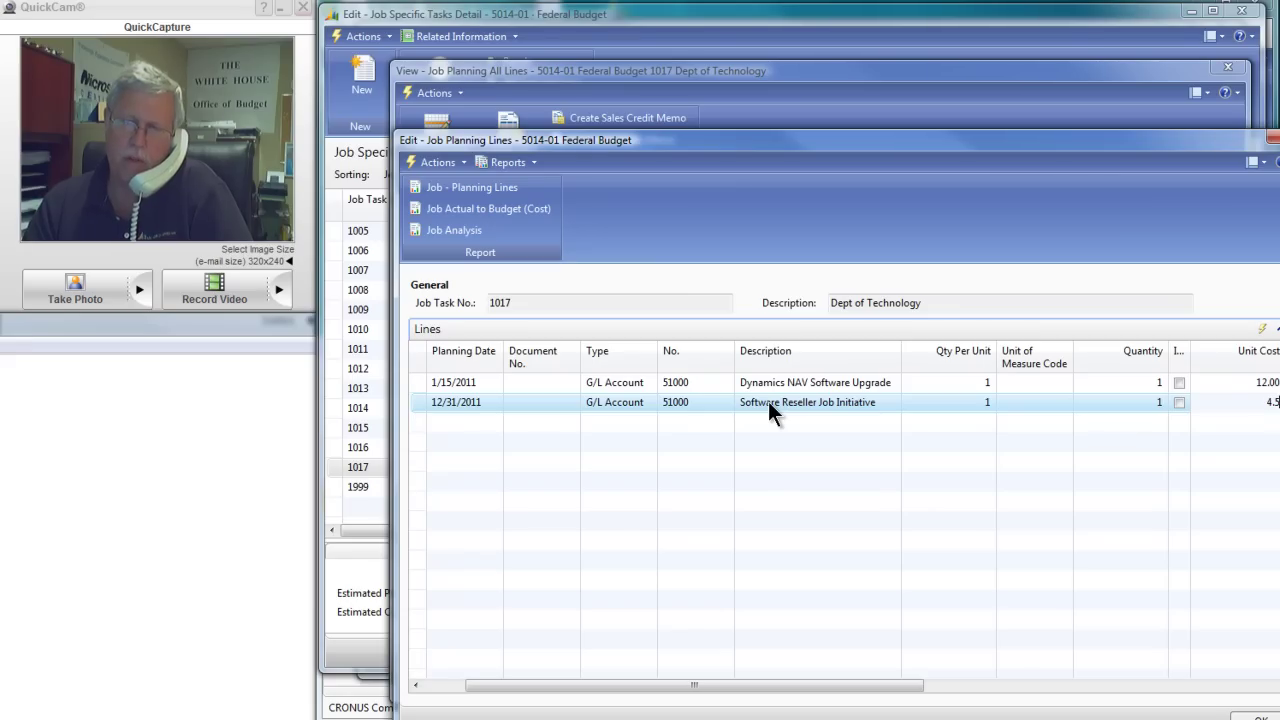
key(Tab)
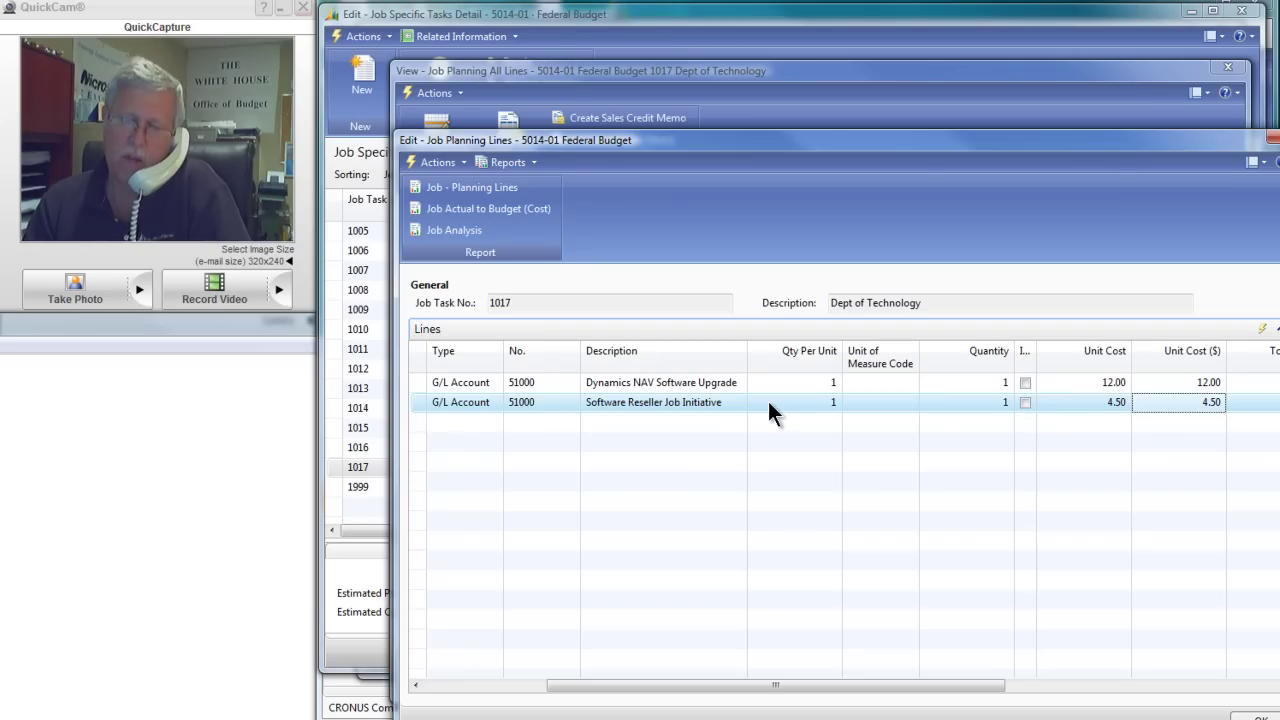
key(Up)
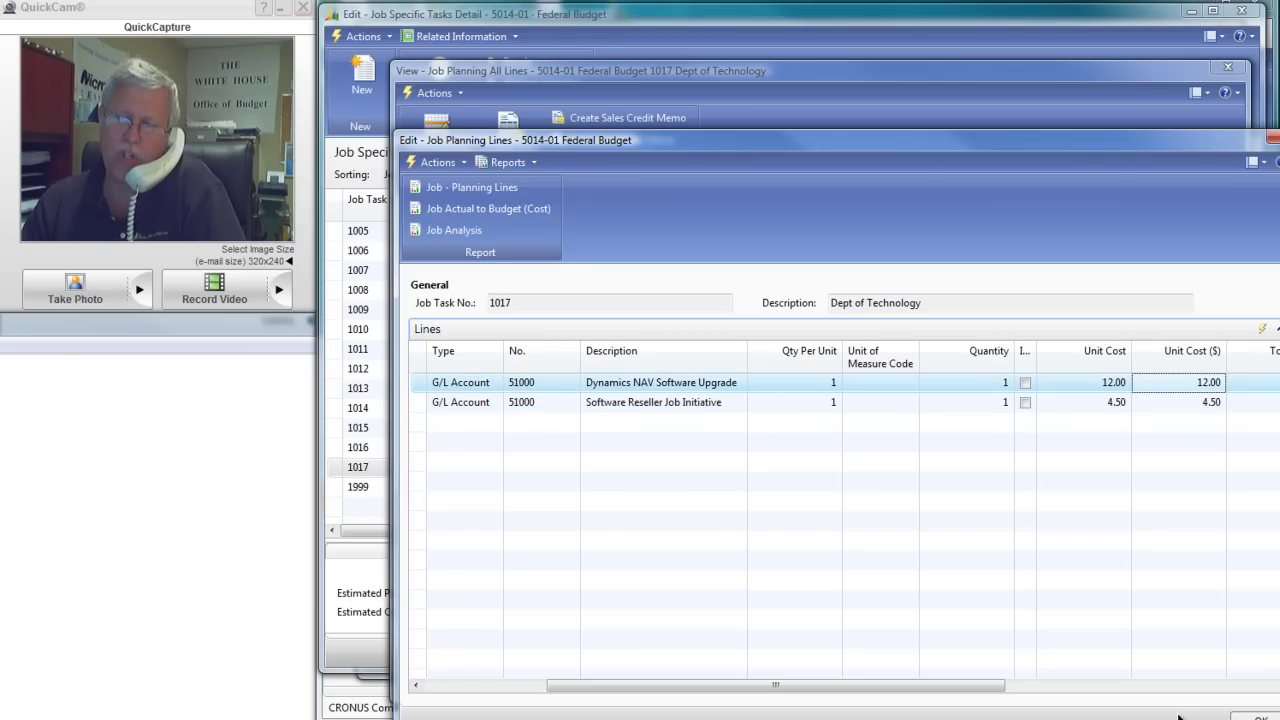
Save the edited planning lines and close Job Planning All Lines to return to the tasks
click(1248, 716)
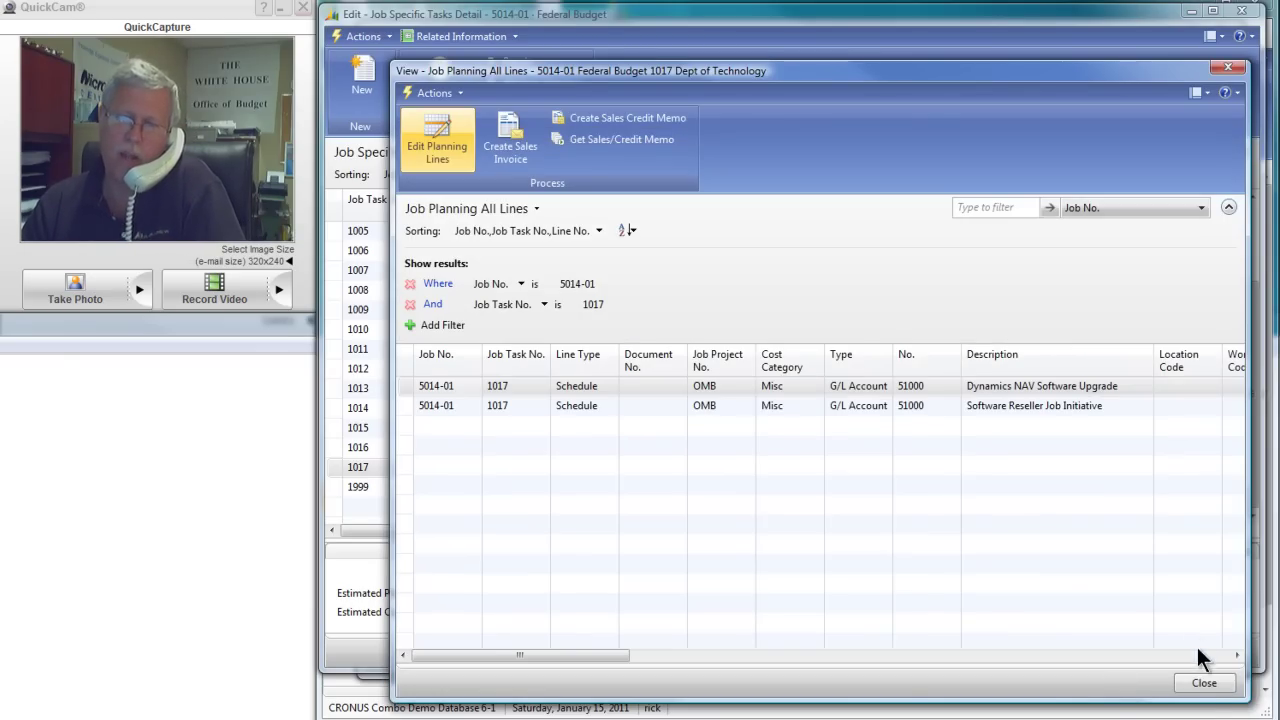
click(1204, 686)
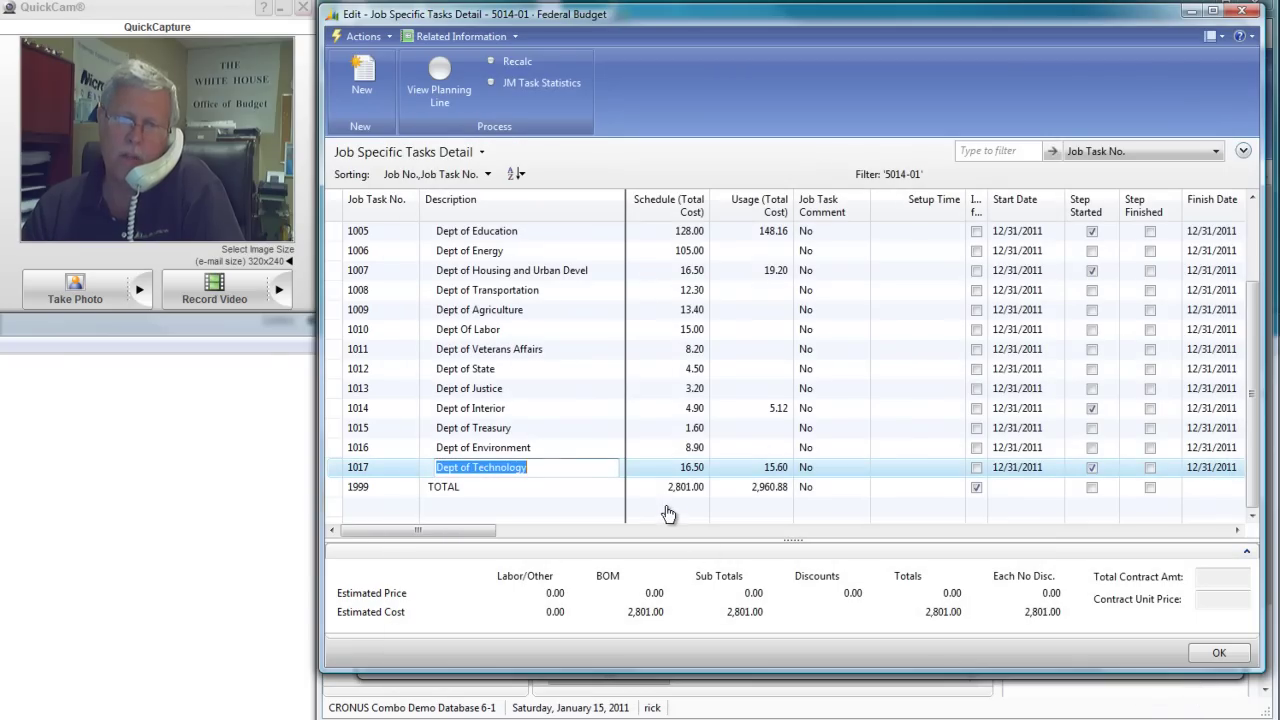